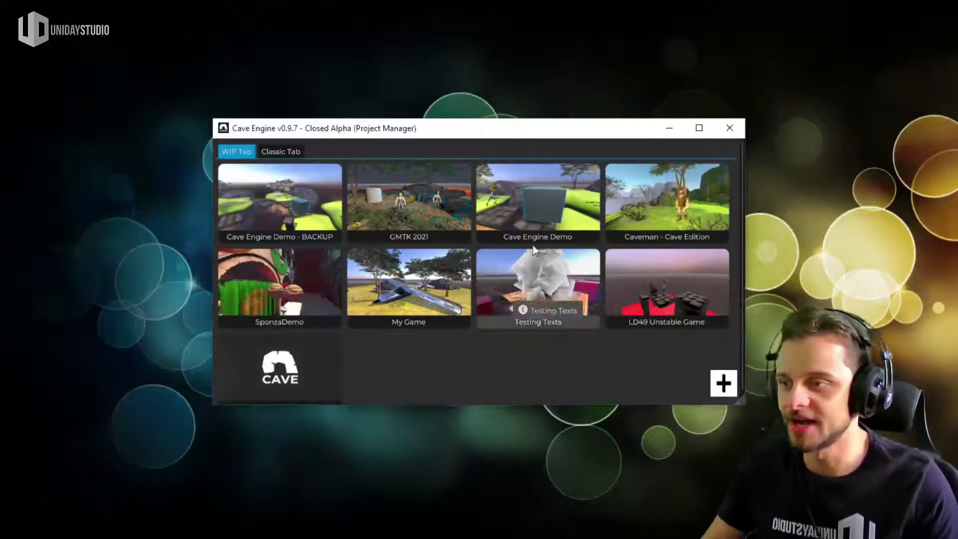
# Step: Open the Cave Engine Demo project and turn off the grid in the 3D view
pyautogui.click(538, 199)
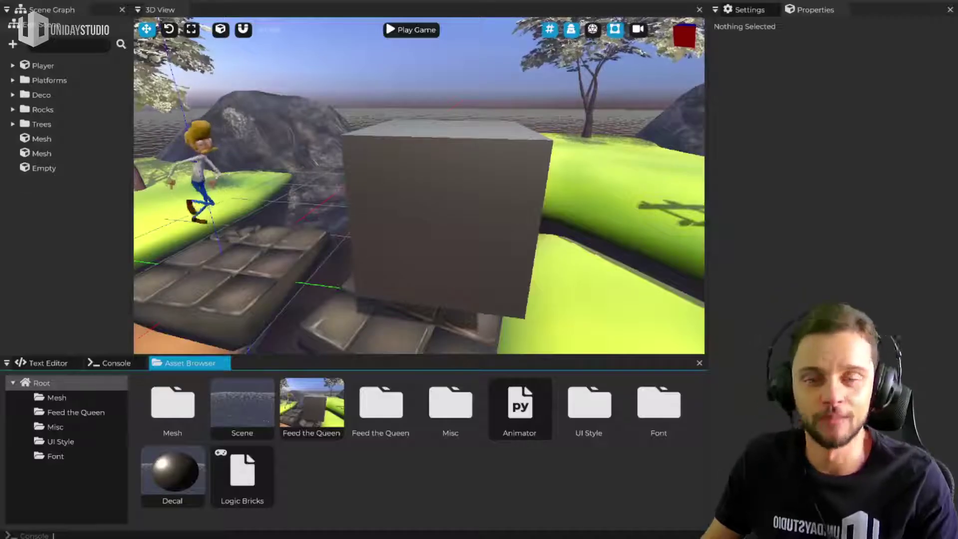
pyautogui.moveTo(337, 181); pyautogui.dragTo(493, 223, button='right')
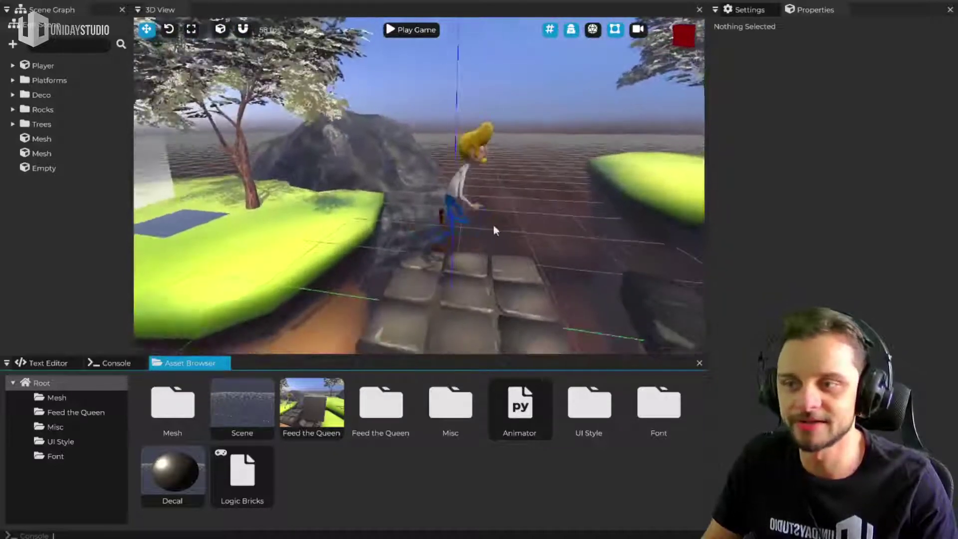
pyautogui.click(549, 29)
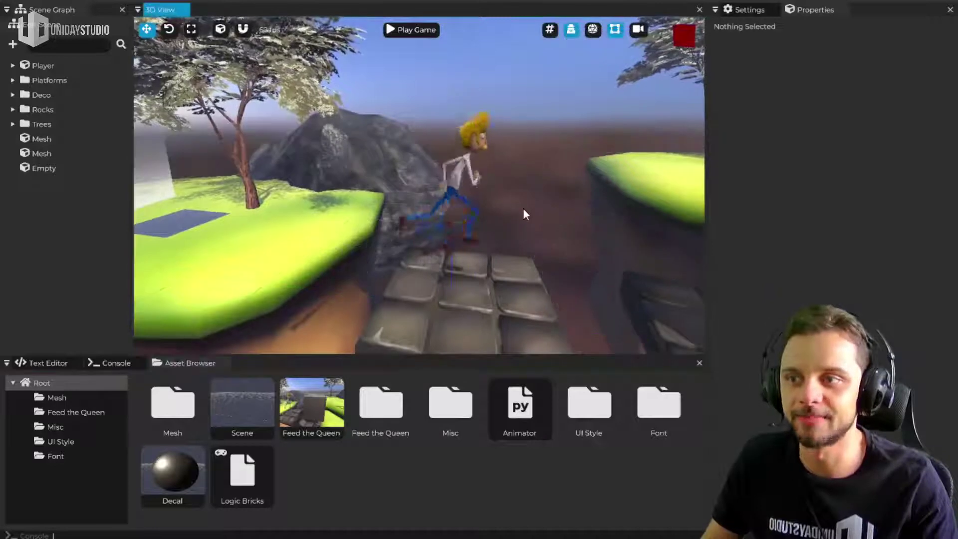
# Step: Examine the demo level from several angles, covering the grass islands, stone platforms, trees and rocks
pyautogui.moveTo(521, 211); pyautogui.dragTo(389, 217, button='right')
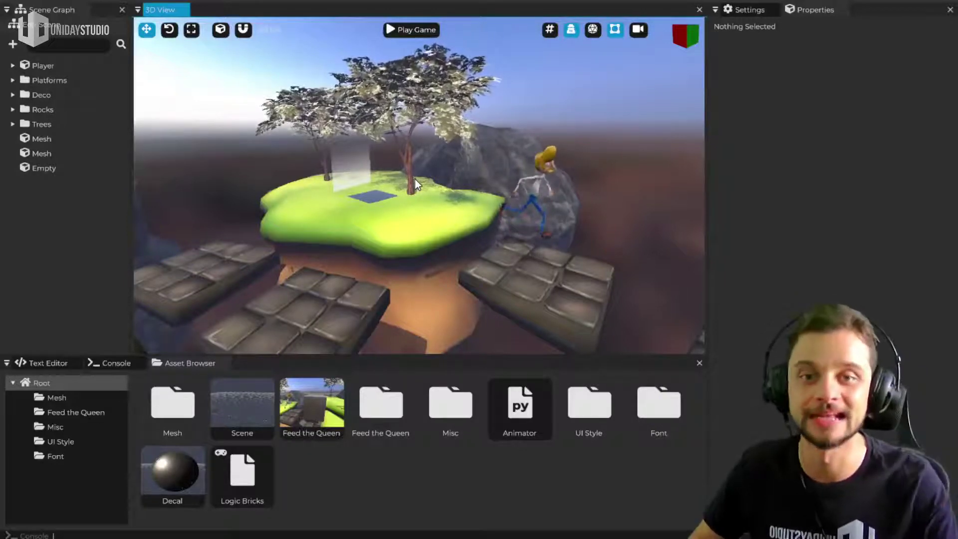
pyautogui.moveTo(377, 187); pyautogui.dragTo(272, 207, button='right')
pyautogui.press('w')
pyautogui.moveTo(447, 262); pyautogui.dragTo(440, 280, button='right')
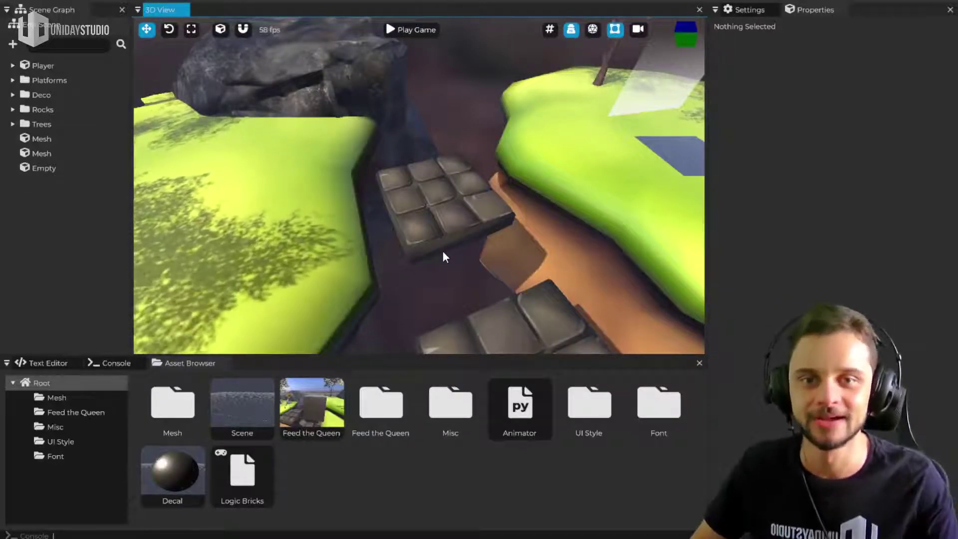
pyautogui.moveTo(497, 265); pyautogui.dragTo(419, 178, button='right')
pyautogui.press('s')
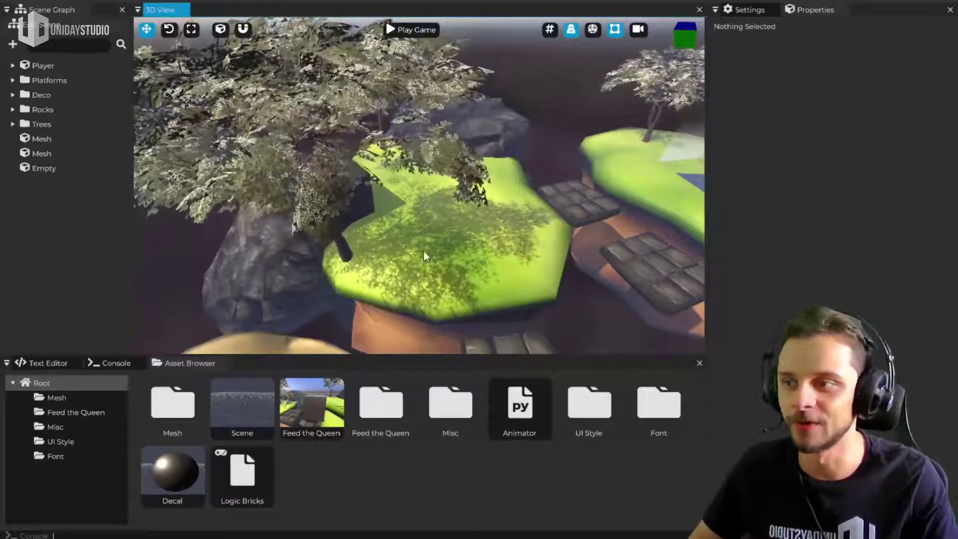
pyautogui.moveTo(418, 282); pyautogui.dragTo(408, 177, button='right')
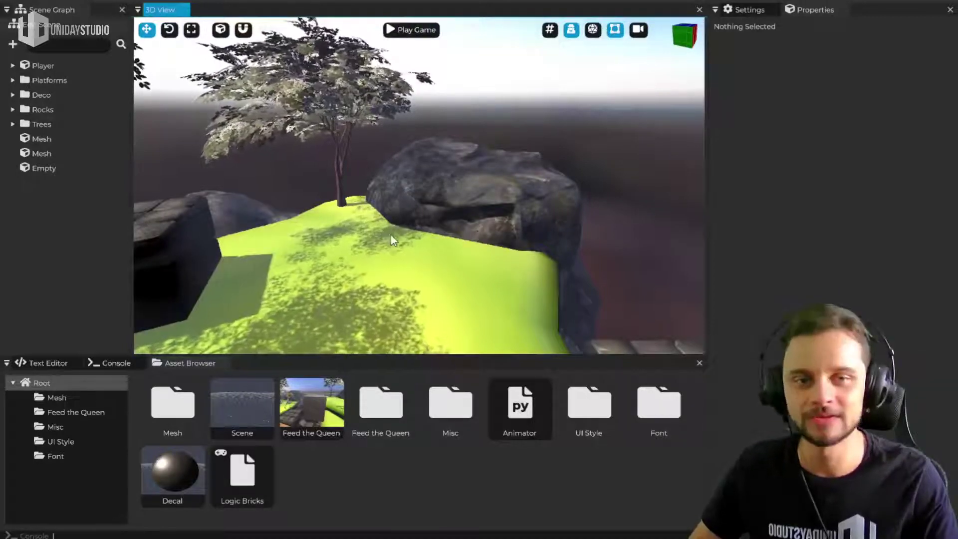
# Step: Select the large rock, the tree beside it, a platform and the running character in turn to inspect each entity
pyautogui.click(547, 217)
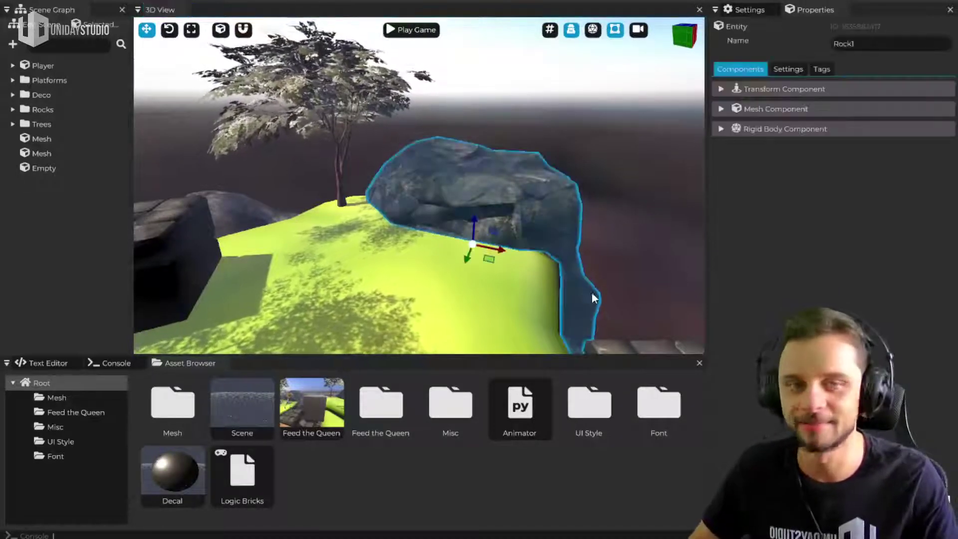
pyautogui.moveTo(546, 217); pyautogui.dragTo(554, 260, button='right')
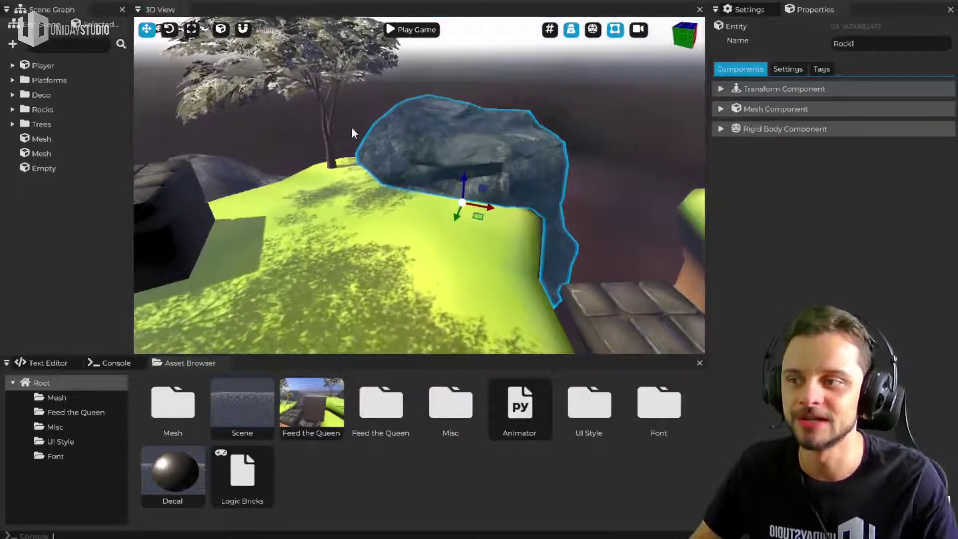
pyautogui.click(323, 124)
pyautogui.moveTo(323, 124); pyautogui.dragTo(289, 144, button='right')
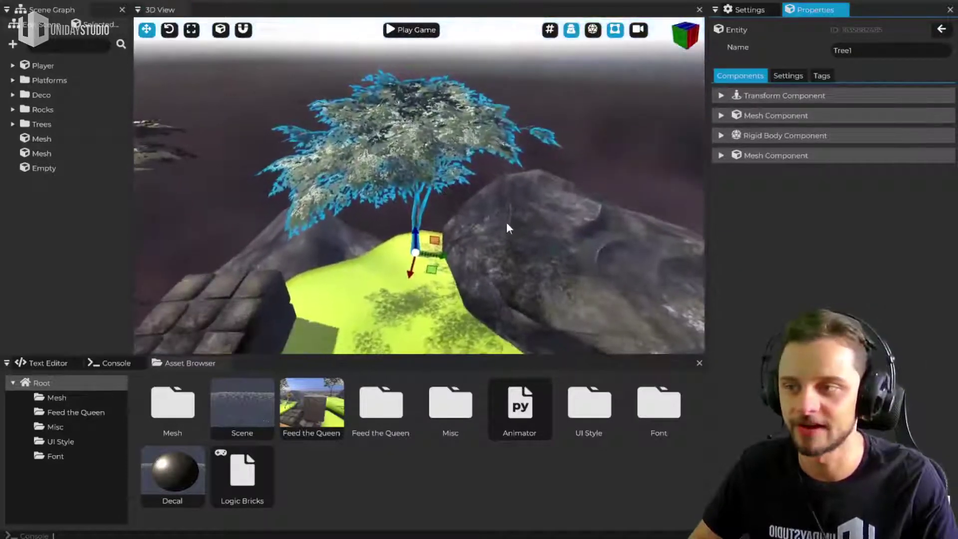
pyautogui.moveTo(509, 227); pyautogui.dragTo(413, 215, button='right')
pyautogui.click(484, 245)
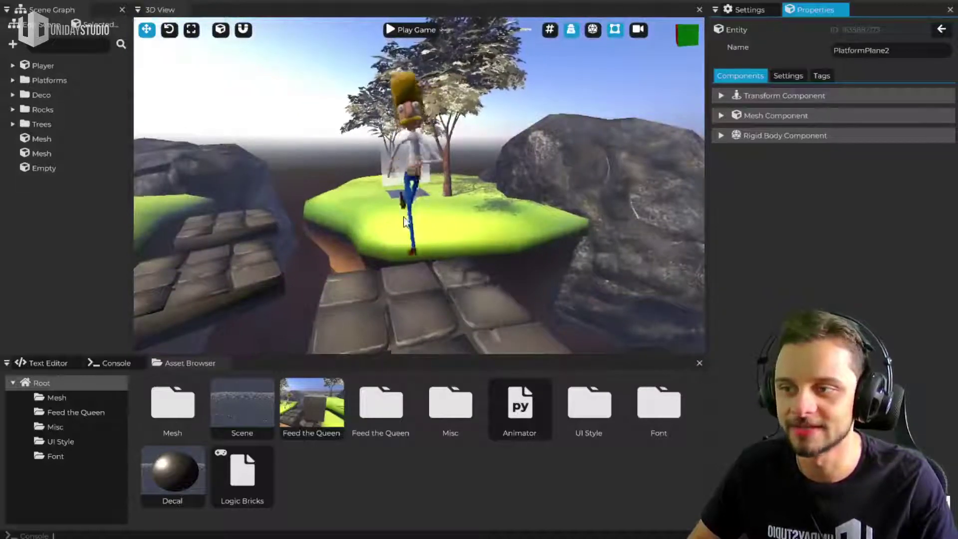
pyautogui.click(405, 219)
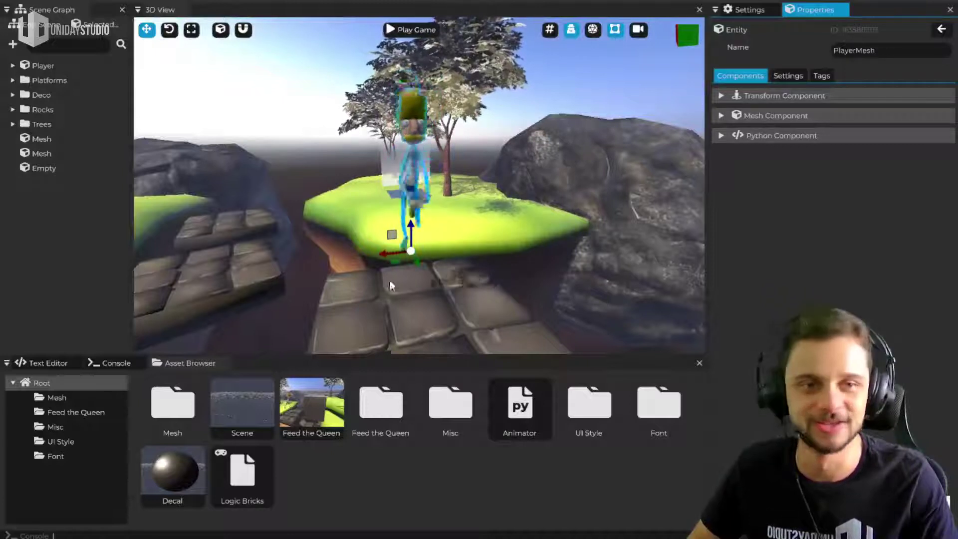
pyautogui.moveTo(405, 219); pyautogui.dragTo(368, 224, button='right')
# Step: Select several stone platforms and the grass island beside them directly in the scene to inspect each one
pyautogui.moveTo(458, 207); pyautogui.dragTo(419, 282, button='middle')
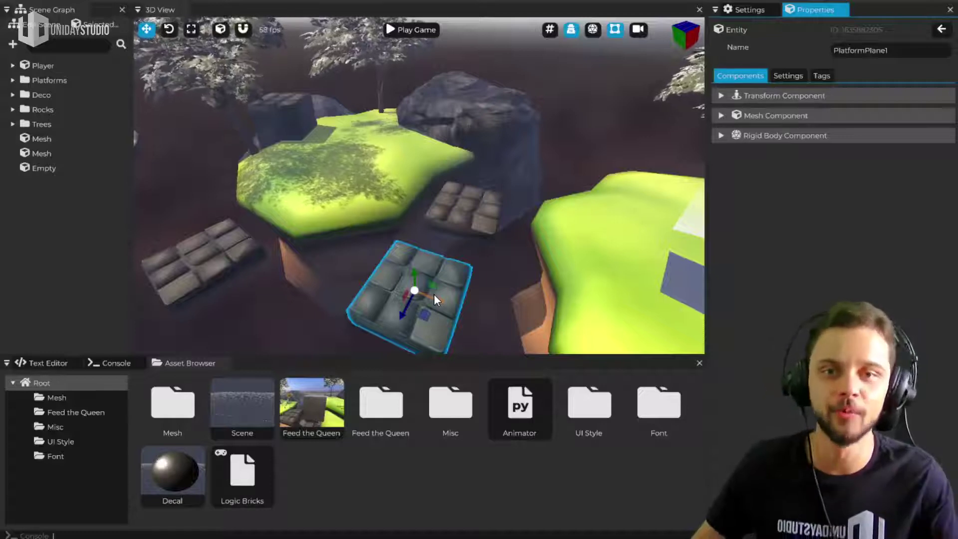
pyautogui.click(455, 224)
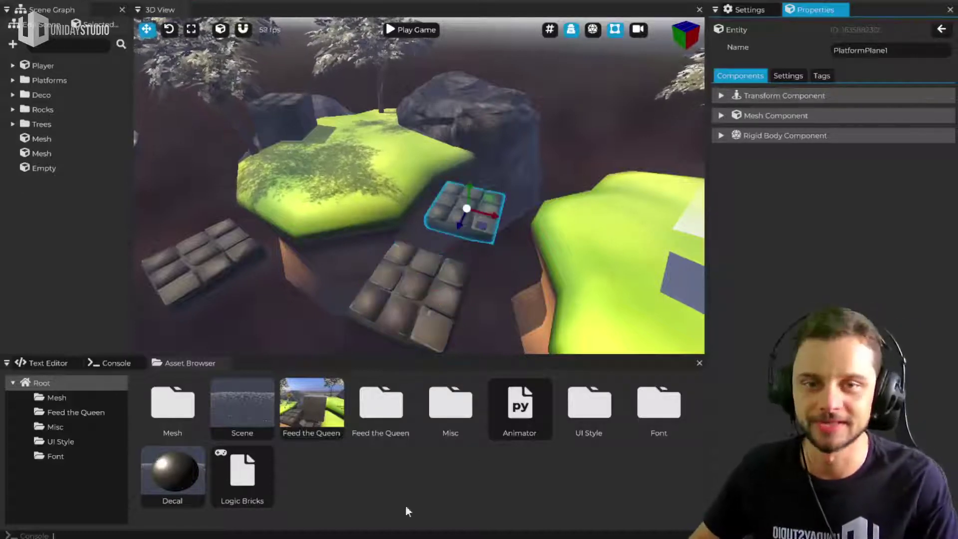
pyautogui.moveTo(419, 235)
pyautogui.mouseDown(button='right')
pyautogui.moveTo(300, 215)
pyautogui.moveTo(309, 212)
pyautogui.moveTo(279, 227)
pyautogui.moveTo(334, 237)
pyautogui.moveTo(344, 235)
pyautogui.moveTo(294, 222)
pyautogui.moveTo(422, 232)
pyautogui.mouseUp(button='right')
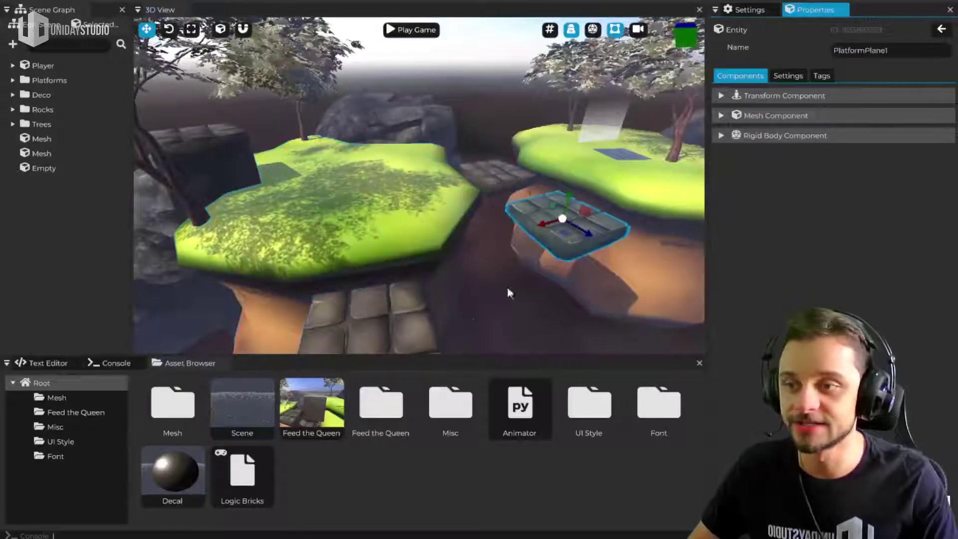
pyautogui.click(427, 328)
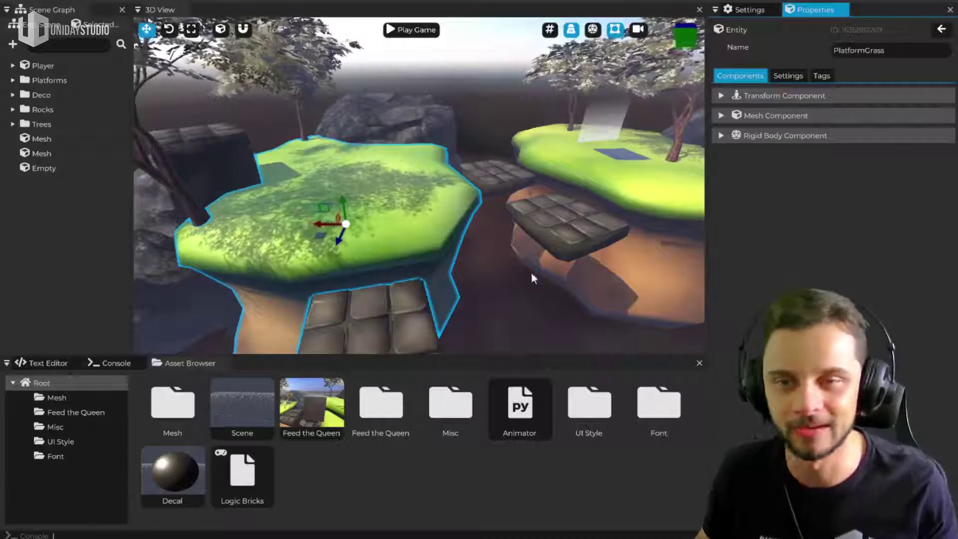
pyautogui.moveTo(569, 273); pyautogui.dragTo(354, 187, button='middle')
pyautogui.click(482, 262)
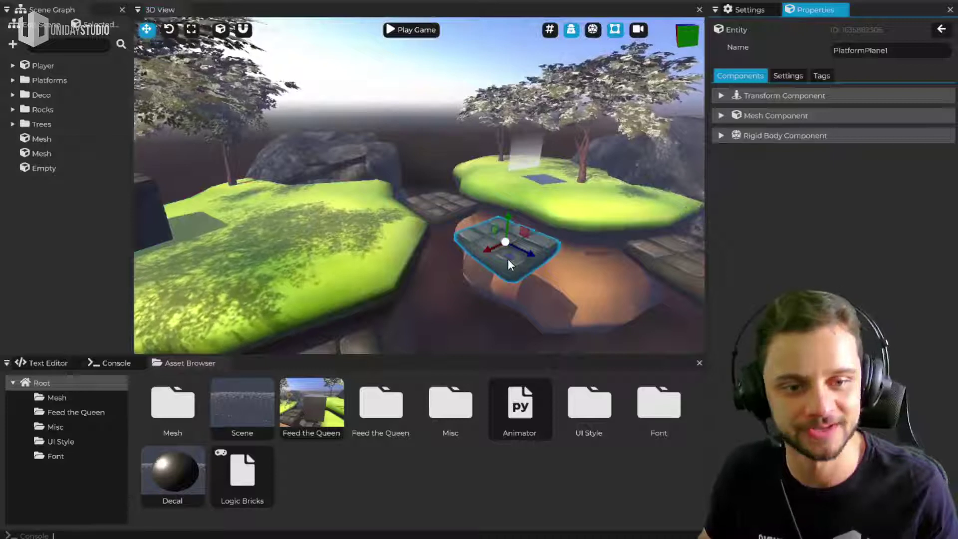
pyautogui.press('w')
pyautogui.moveTo(449, 228); pyautogui.dragTo(424, 215, button='right')
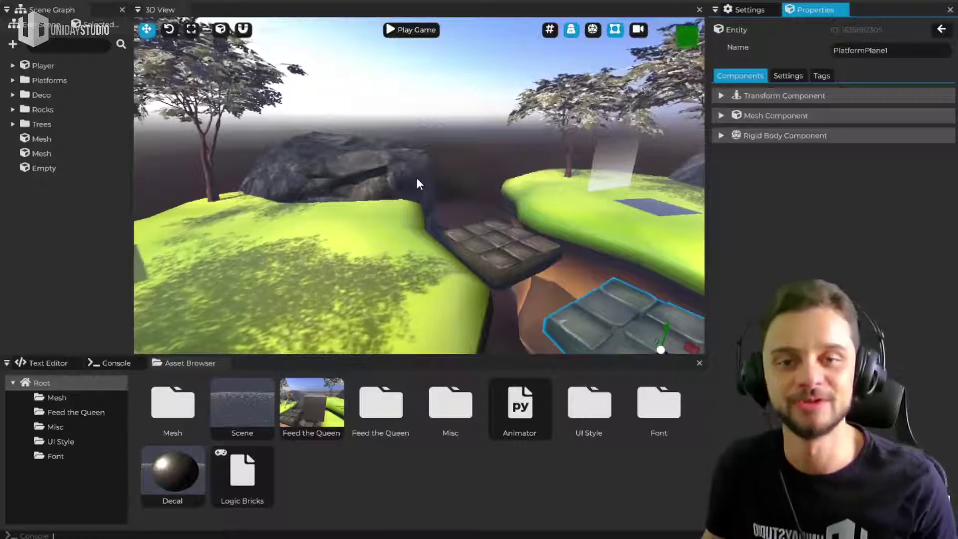
# Step: Select the large rock behind the grass island and examine its highlighted outline from near and far
pyautogui.click(412, 181)
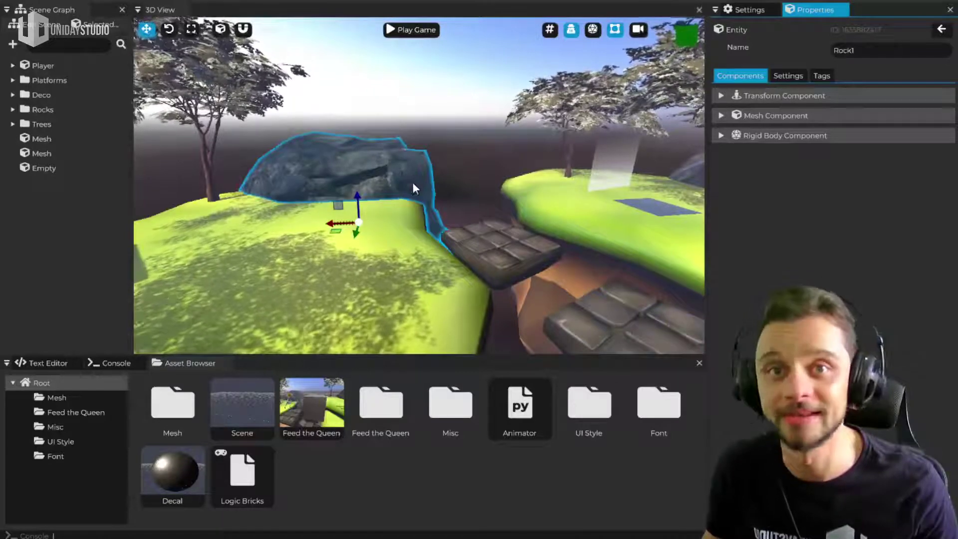
pyautogui.moveTo(412, 181)
pyautogui.mouseDown(button='right')
pyautogui.moveTo(367, 181)
pyautogui.moveTo(322, 208)
pyautogui.moveTo(419, 179)
pyautogui.mouseUp(button='right')
pyautogui.press('s')
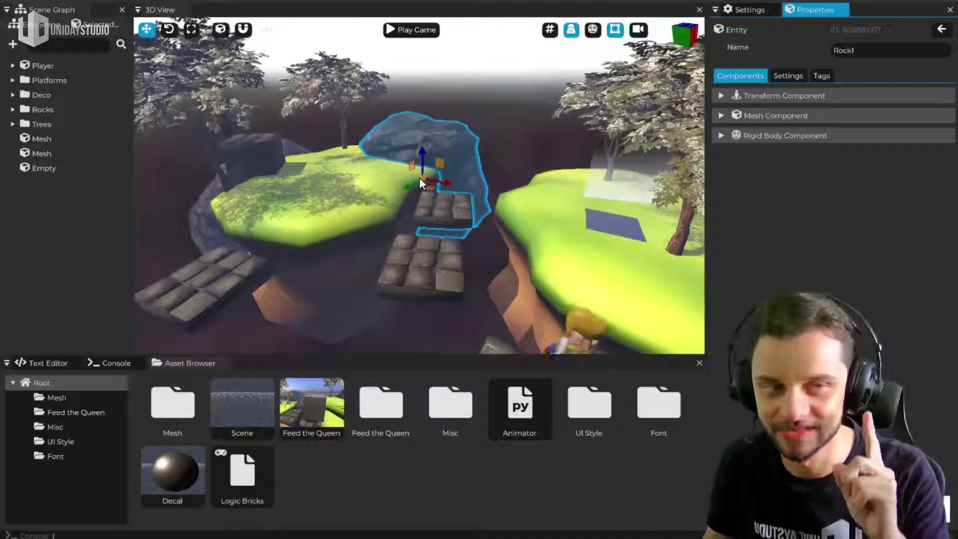
pyautogui.press('w')
pyautogui.moveTo(419, 178)
pyautogui.mouseDown(button='right')
pyautogui.moveTo(449, 165)
pyautogui.moveTo(429, 162)
pyautogui.moveTo(402, 180)
pyautogui.mouseUp(button='right')
pyautogui.press('s')
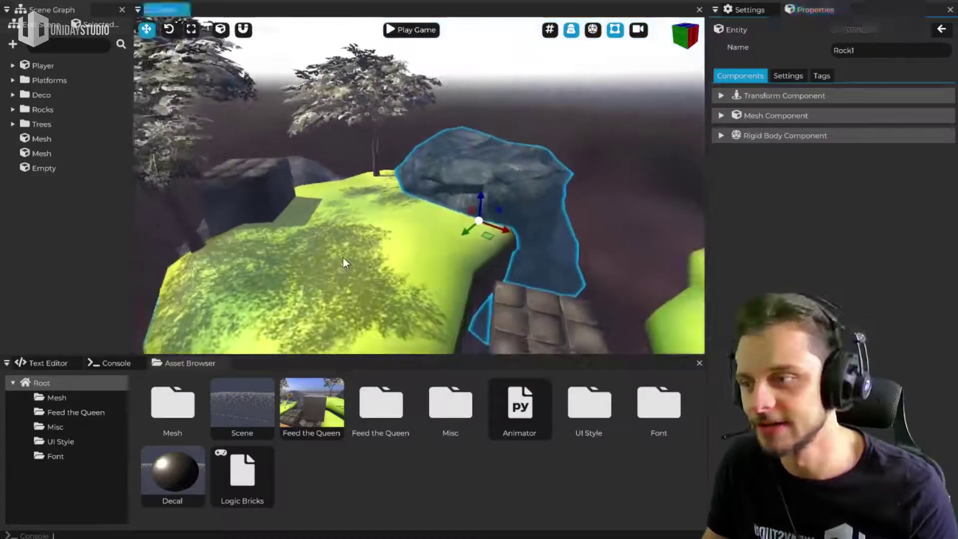
# Step: Try picking different spots around the grass island and the tree, finishing with the large rock selected
pyautogui.click(342, 256)
pyautogui.click(433, 180)
pyautogui.click(374, 136)
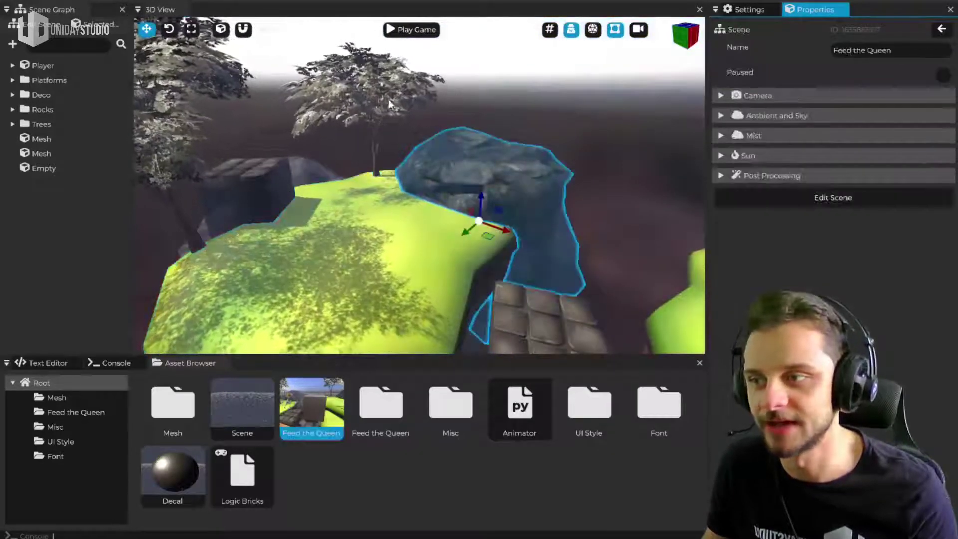
pyautogui.click(370, 168)
pyautogui.click(537, 262)
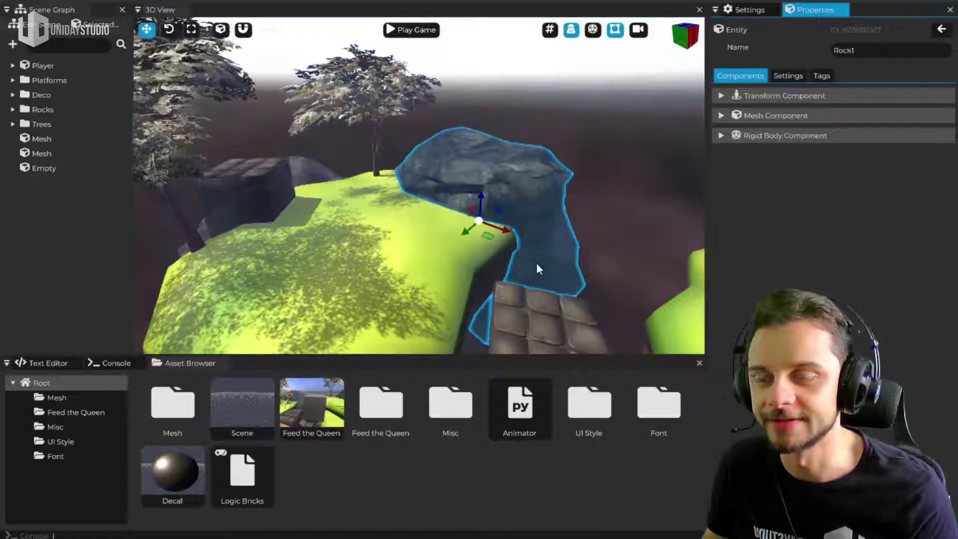
# Step: Fly around the level, select the dark block behind the grass island, and finish with the grass island selected
pyautogui.moveTo(565, 243); pyautogui.dragTo(179, 211, button='right')
pyautogui.press('w')
pyautogui.press('a')
pyautogui.moveTo(429, 180); pyautogui.dragTo(417, 178, button='right')
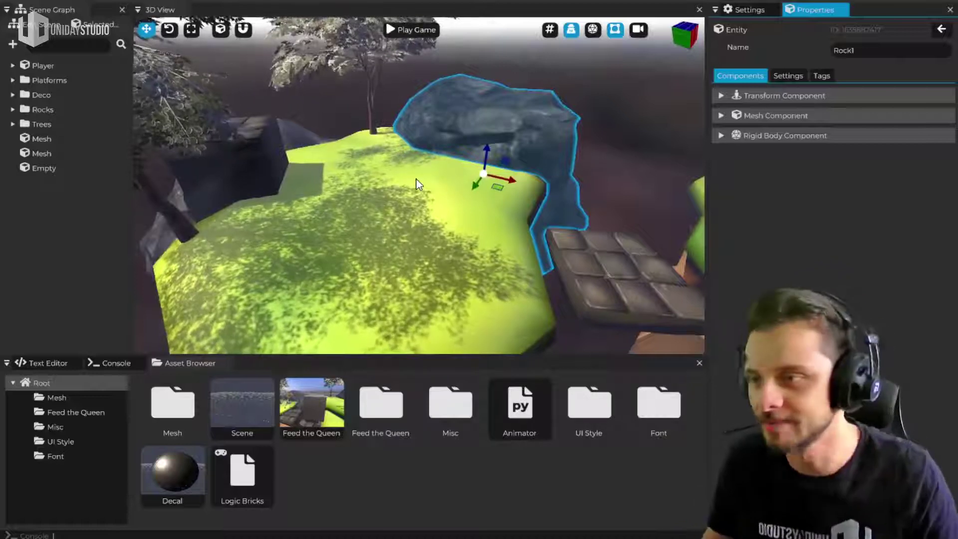
pyautogui.moveTo(410, 141); pyautogui.dragTo(398, 107, button='right')
pyautogui.moveTo(417, 178); pyautogui.dragTo(489, 227, button='right')
pyautogui.click(423, 207)
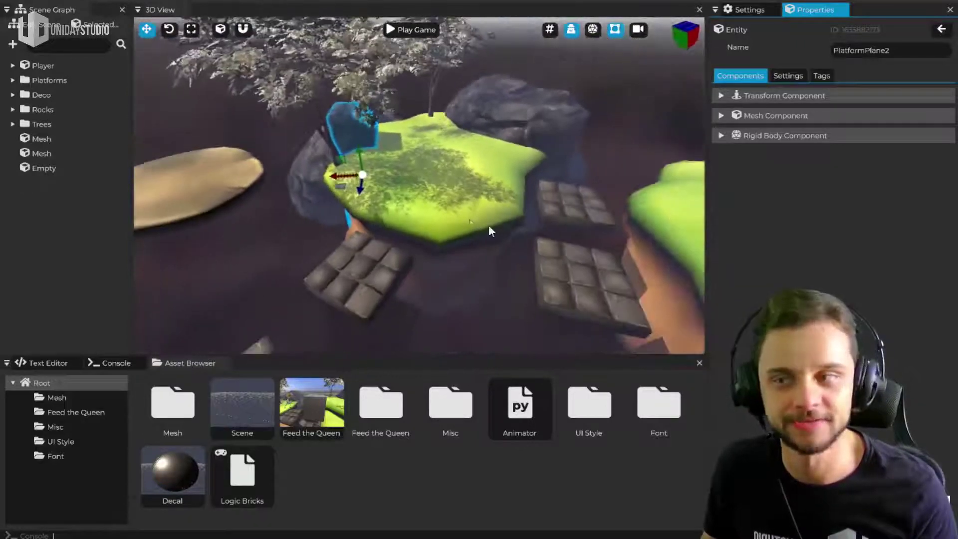
pyautogui.click(492, 305)
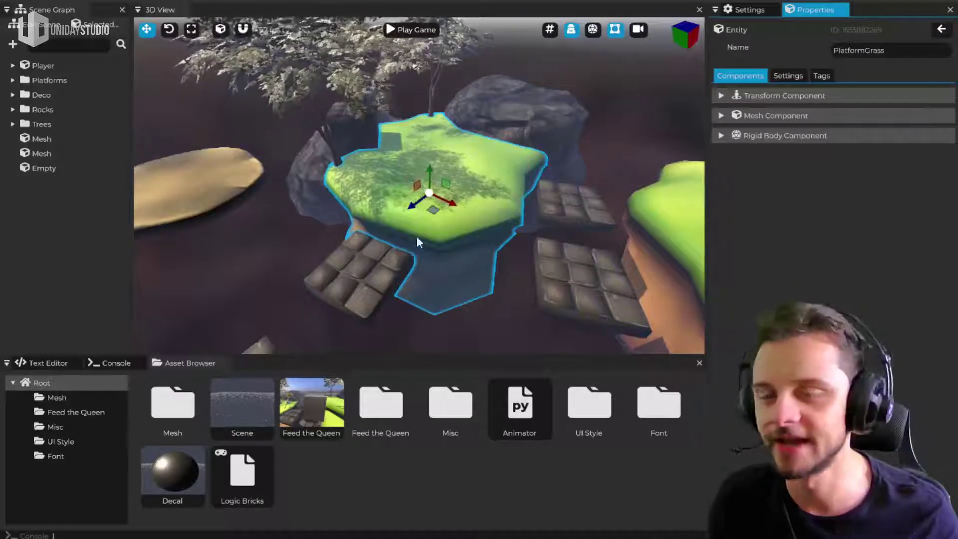
# Step: Select the large rock and the stone platform across from it, viewing the island from closer up
pyautogui.moveTo(433, 265); pyautogui.dragTo(444, 241, button='right')
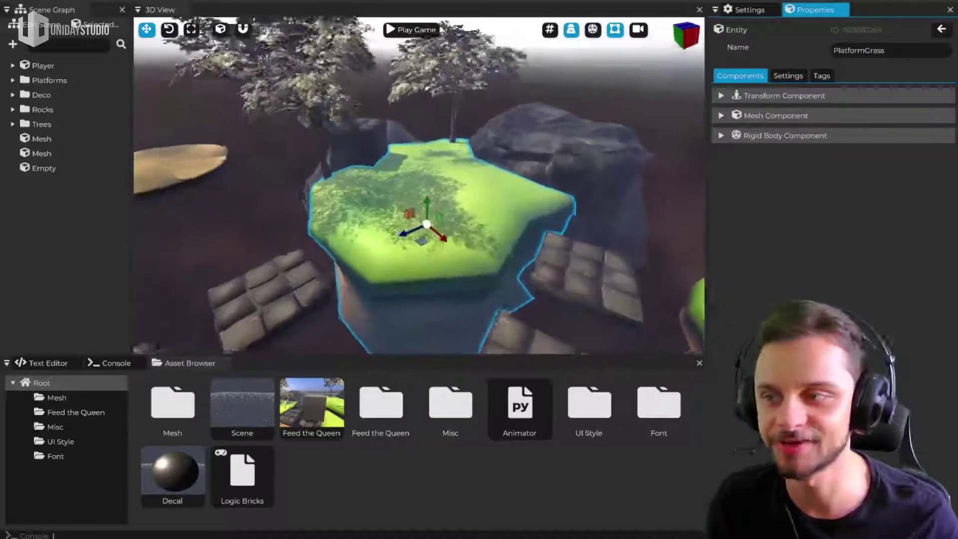
pyautogui.moveTo(399, 249); pyautogui.dragTo(424, 230, button='middle')
pyautogui.click(589, 142)
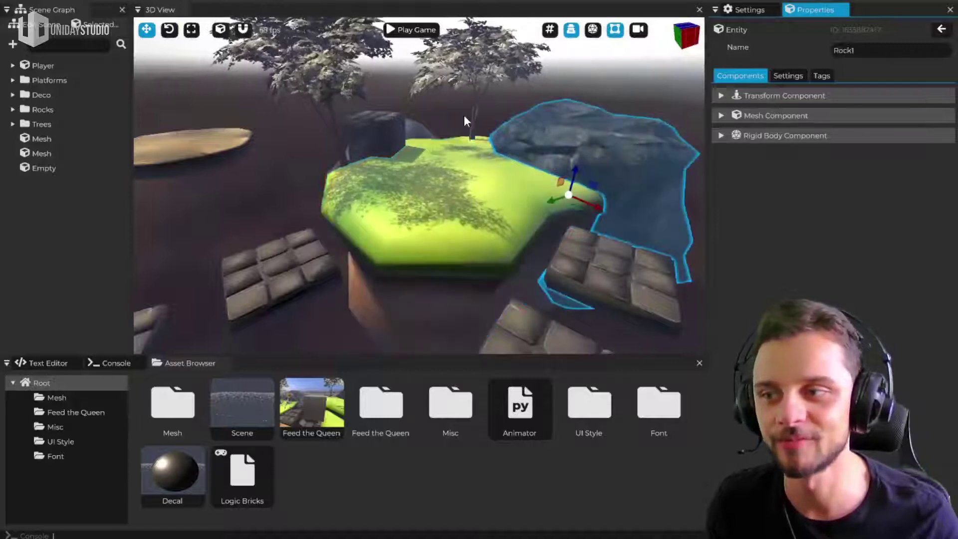
pyautogui.click(320, 274)
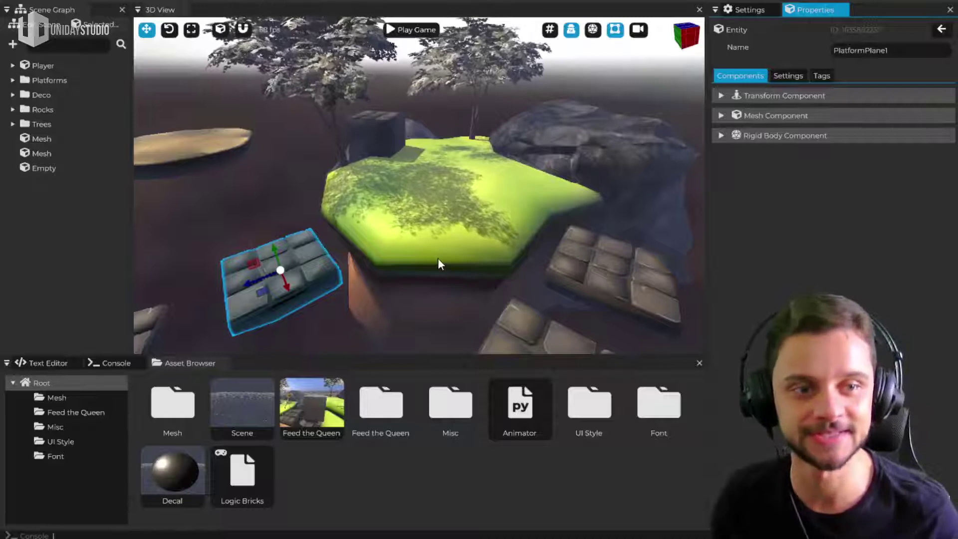
pyautogui.moveTo(438, 261); pyautogui.dragTo(601, 230, button='middle')
pyautogui.moveTo(445, 236); pyautogui.dragTo(470, 156, button='right')
# Step: Test selecting a tree by its individual leaves, examining the foliage from above and up close
pyautogui.click(457, 188)
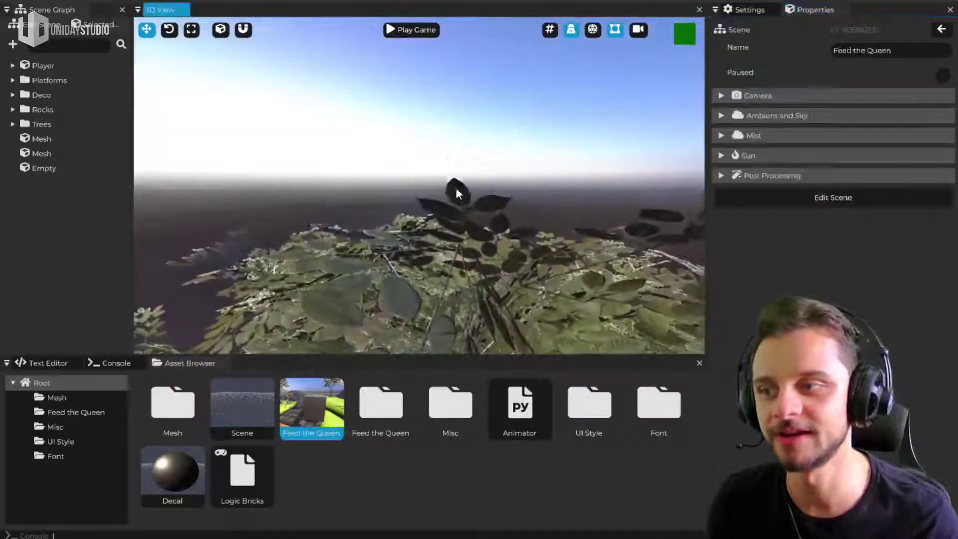
pyautogui.click(462, 208)
pyautogui.moveTo(472, 227); pyautogui.dragTo(441, 257, button='right')
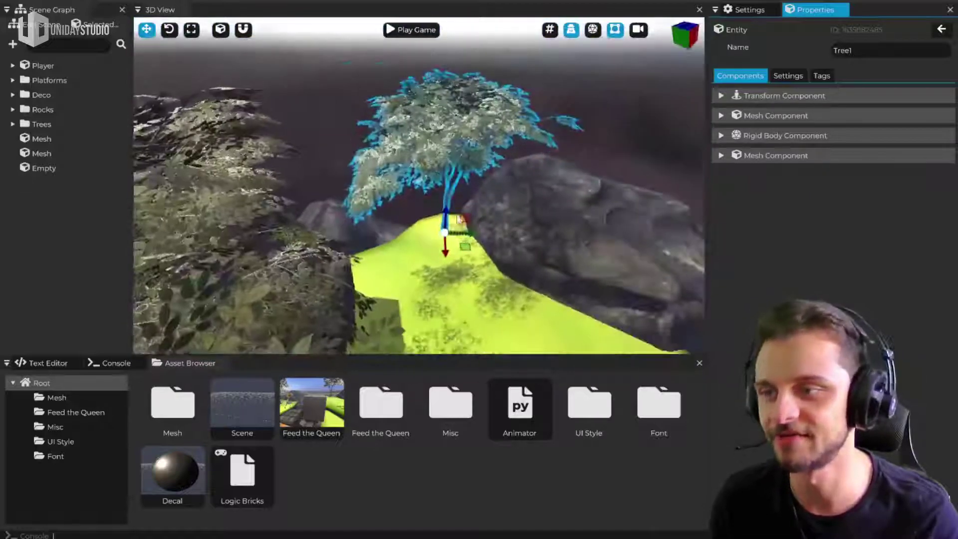
pyautogui.moveTo(467, 206); pyautogui.dragTo(447, 130, button='right')
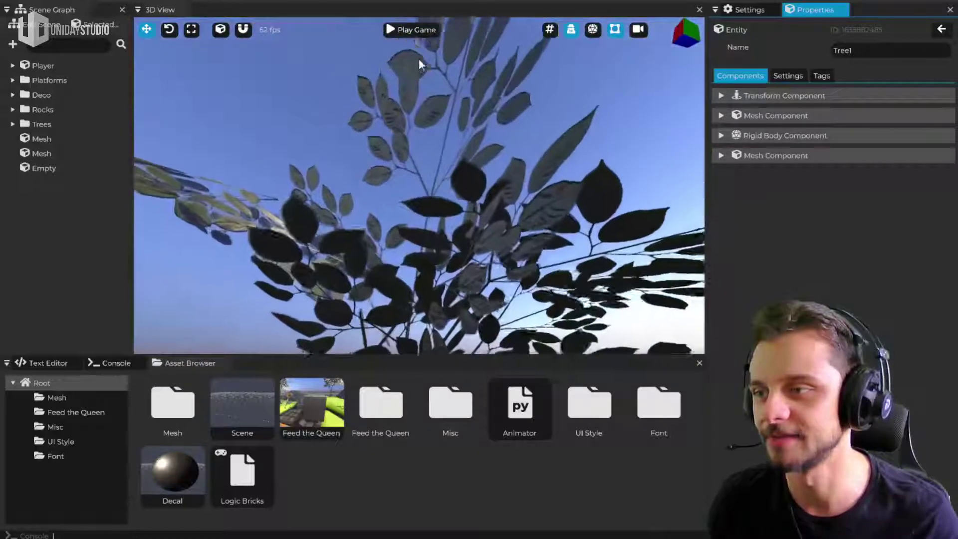
pyautogui.click(407, 56)
pyautogui.moveTo(406, 55); pyautogui.dragTo(372, 279, button='right')
# Step: Select the grass island, view it from a lower angle, and select the stone platform in front of it
pyautogui.moveTo(365, 114); pyautogui.dragTo(421, 203, button='right')
pyautogui.click(421, 204)
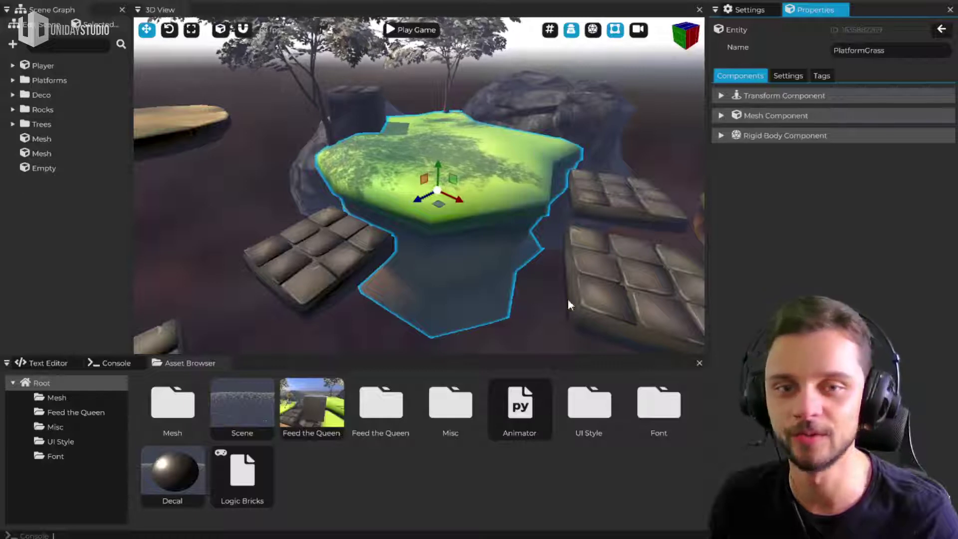
pyautogui.moveTo(567, 298); pyautogui.dragTo(410, 181, button='right')
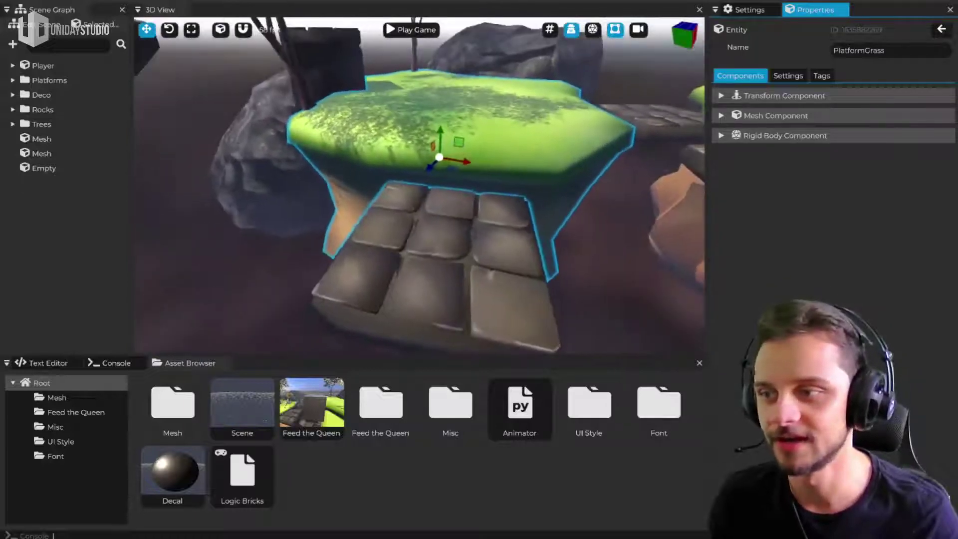
pyautogui.click(407, 256)
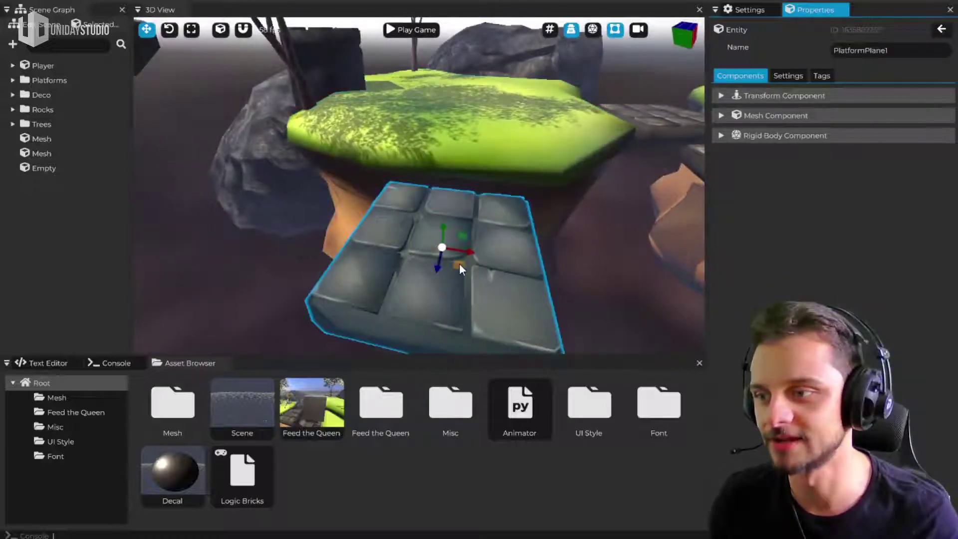
# Step: Shift the stone platform slightly sideways in front of the grass island, and select the island
pyautogui.moveTo(458, 263)
pyautogui.mouseDown()
pyautogui.moveTo(500, 231)
pyautogui.moveTo(478, 262)
pyautogui.mouseUp()
pyautogui.click(489, 159)
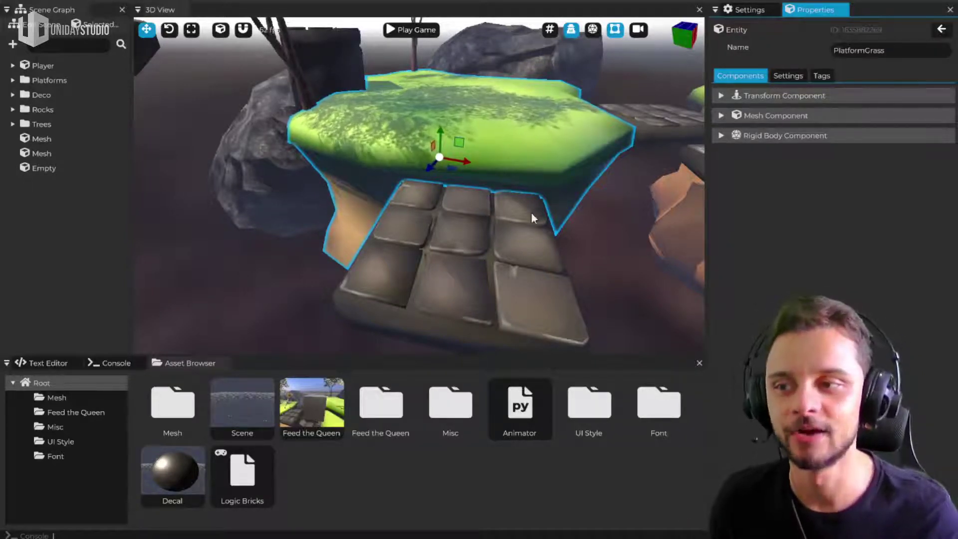
# Step: Select the translucent upright plane standing on the grass island and view it from closer up
pyautogui.moveTo(178, 212); pyautogui.dragTo(379, 204, button='middle')
pyautogui.moveTo(380, 204); pyautogui.dragTo(433, 192, button='right')
pyautogui.moveTo(225, 214); pyautogui.dragTo(227, 213, button='right')
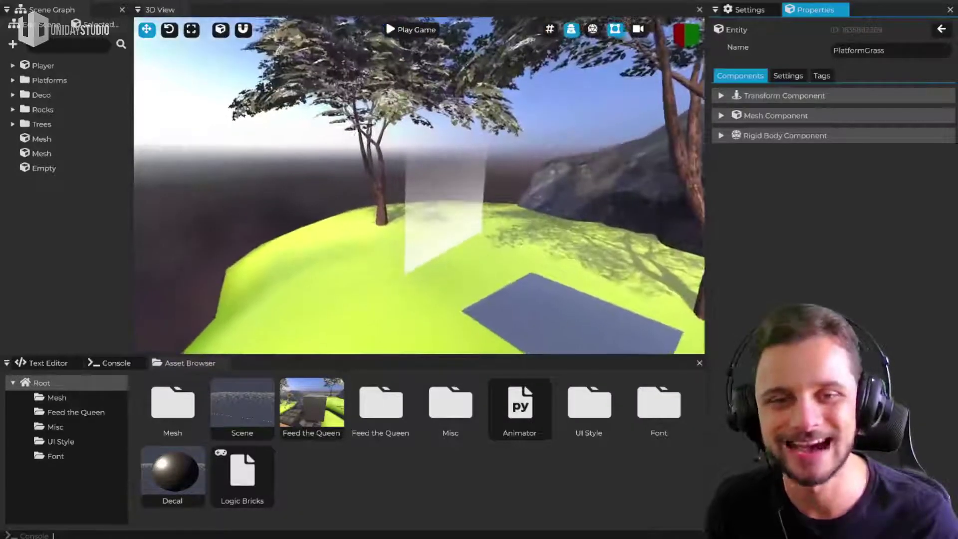
pyautogui.click(433, 227)
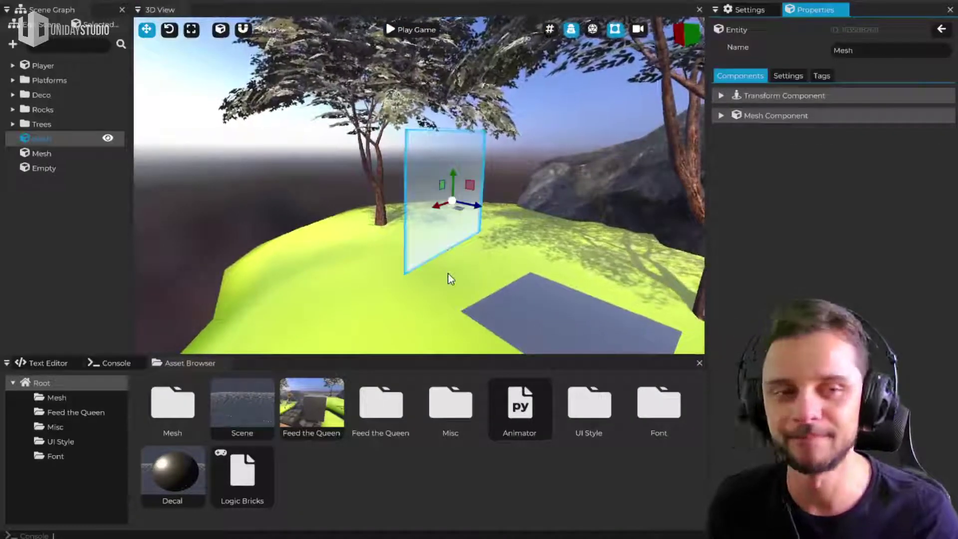
pyautogui.moveTo(460, 266); pyautogui.dragTo(460, 286, button='right')
pyautogui.moveTo(426, 182); pyautogui.dragTo(428, 195, button='right')
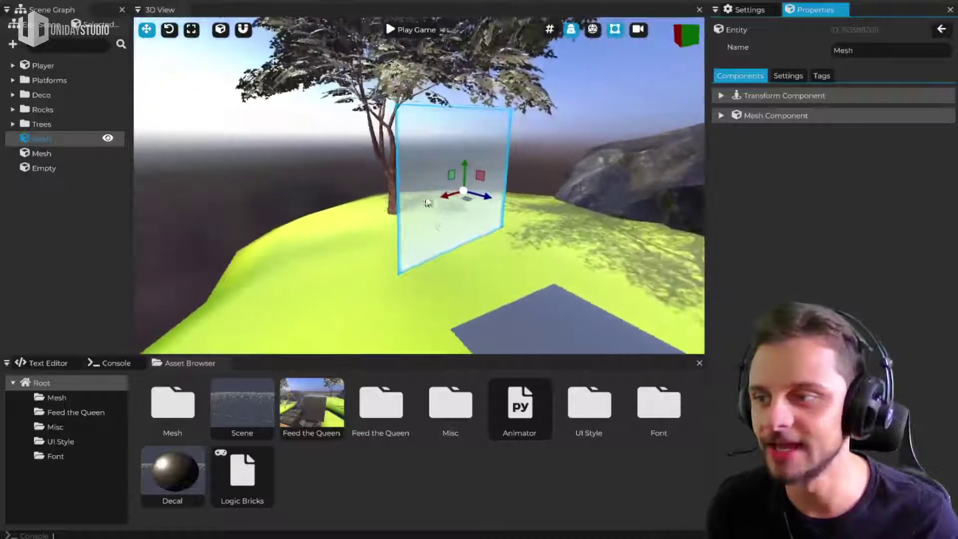
# Step: Test picking overlapping objects by selecting the tree seen through the translucent plane and finishing on the plane itself
pyautogui.click(499, 267)
pyautogui.moveTo(499, 266); pyautogui.dragTo(467, 242, button='right')
pyautogui.click(428, 198)
pyautogui.click(424, 185)
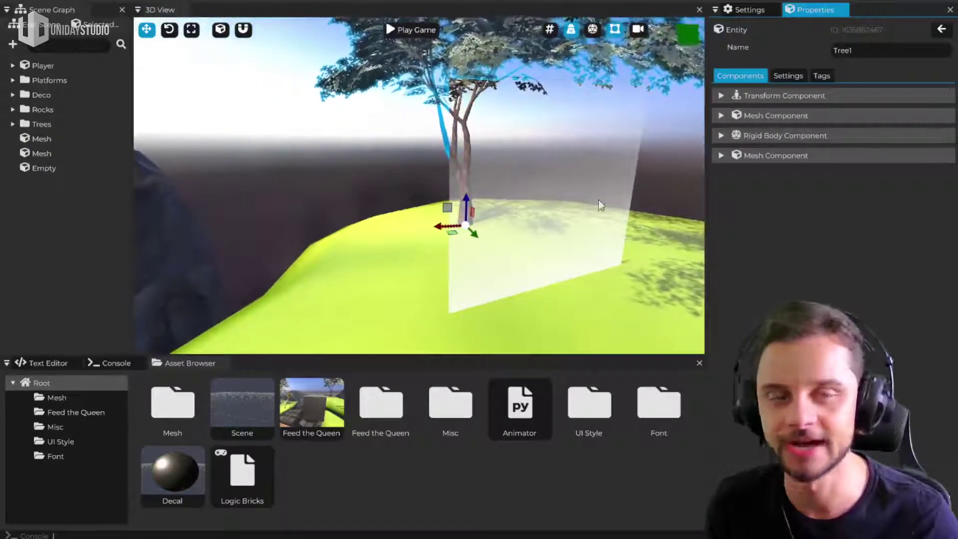
pyautogui.click(470, 199)
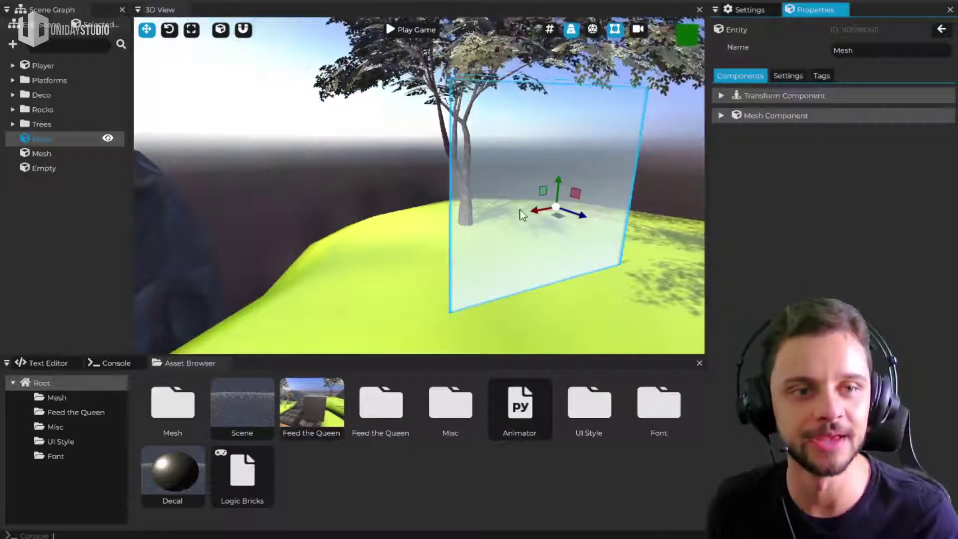
# Step: Select the large rock behind the tree and inspect its mesh component's settings
pyautogui.moveTo(515, 204); pyautogui.dragTo(491, 178, button='right')
pyautogui.click(442, 223)
pyautogui.press('s')
pyautogui.click(627, 131)
pyautogui.moveTo(627, 131); pyautogui.dragTo(428, 176, button='right')
pyautogui.click(798, 117)
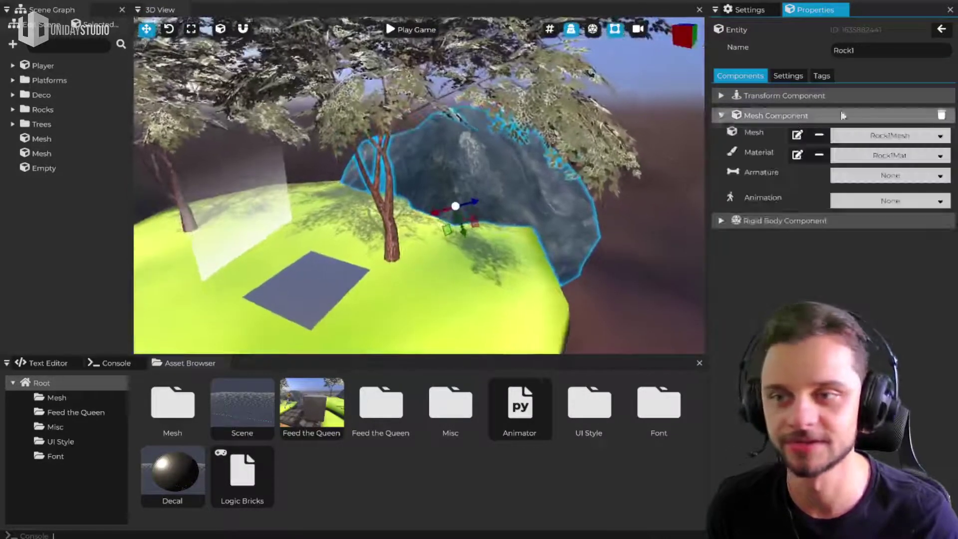
pyautogui.click(797, 117)
# Step: Select the flat decal on the grass and move it past the tree to the foot of the large rock
pyautogui.press('w')
pyautogui.moveTo(389, 245); pyautogui.dragTo(434, 207, button='right')
pyautogui.click(441, 235)
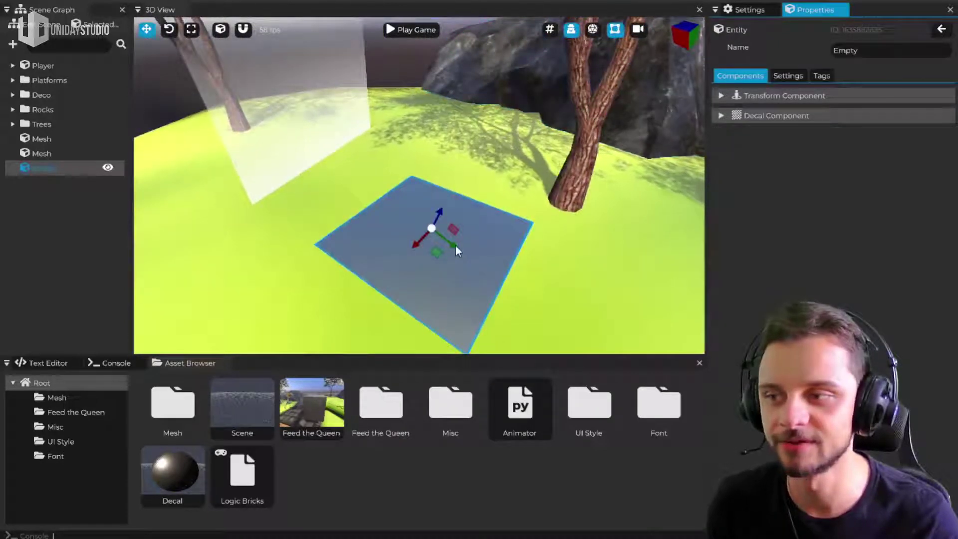
pyautogui.moveTo(455, 239); pyautogui.dragTo(648, 176)
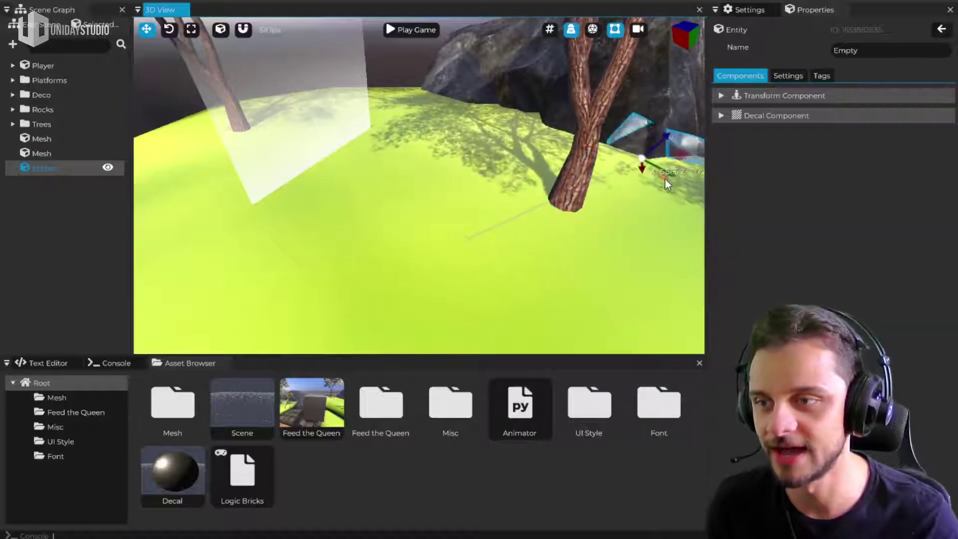
# Step: Scale the decal up evenly to about 2.7 times its size and rotate it to project onto the rock
pyautogui.moveTo(445, 252)
pyautogui.mouseDown(button='right')
pyautogui.moveTo(543, 214)
pyautogui.moveTo(445, 255)
pyautogui.mouseUp(button='right')
pyautogui.press('r')
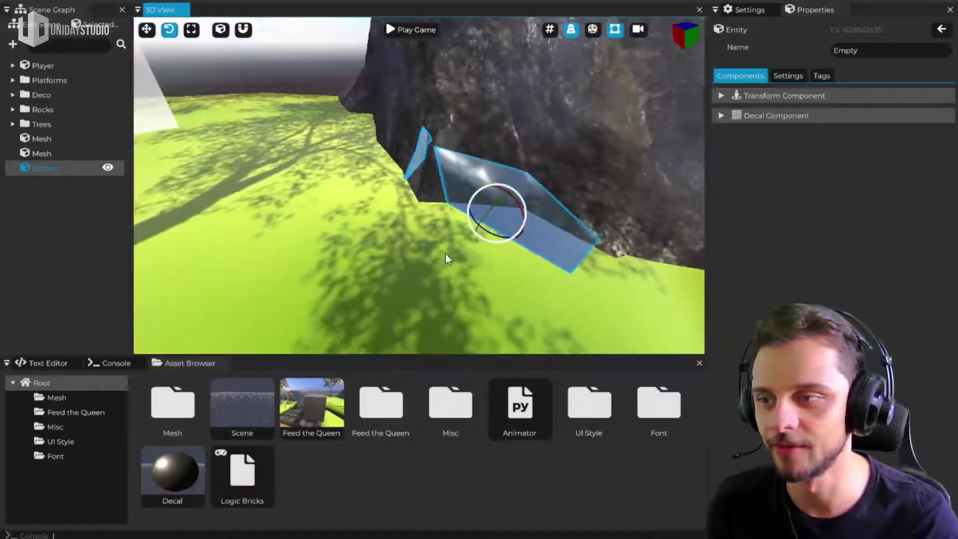
pyautogui.press('s')
pyautogui.press('s')
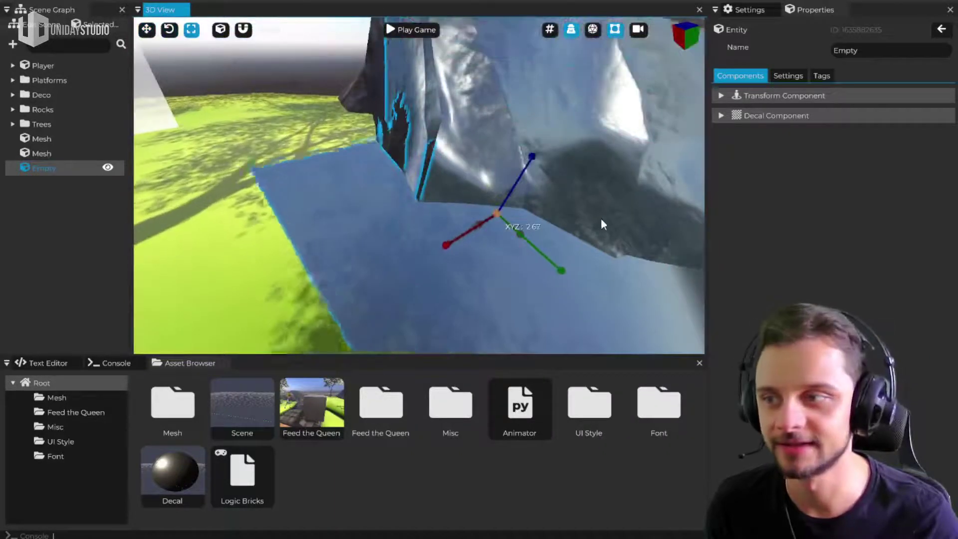
pyautogui.press('r')
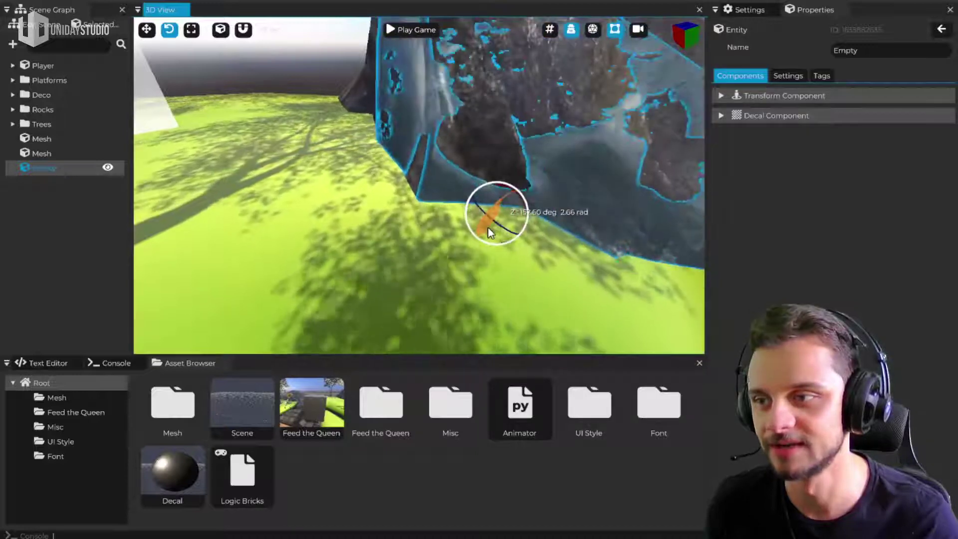
pyautogui.click(492, 212)
# Step: Expand the decal component's settings and turn off Angle Fade
pyautogui.moveTo(559, 195); pyautogui.dragTo(586, 197, button='right')
pyautogui.press('s')
pyautogui.click(781, 117)
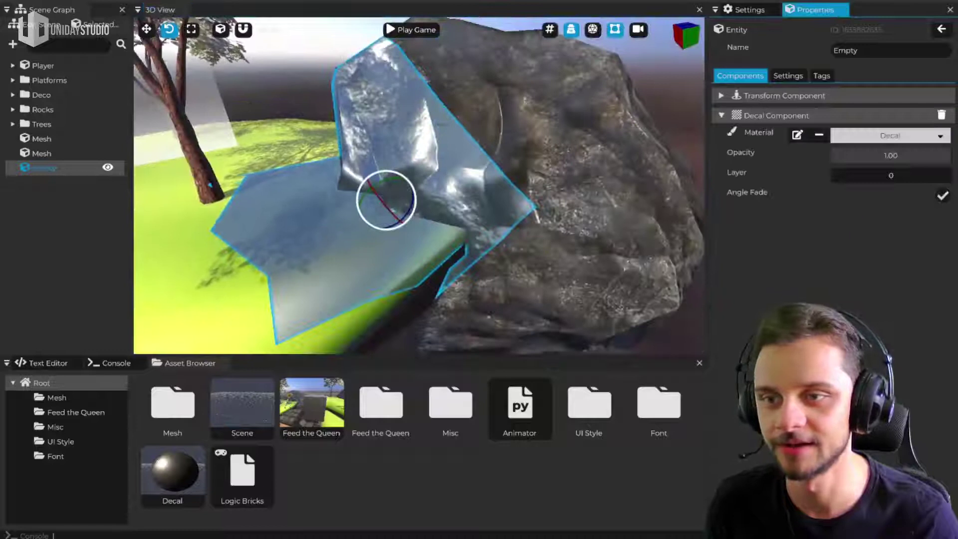
pyautogui.click(941, 198)
# Step: Move the decal along the rock and the island's edge, view its projection from several angles, and keep it selected
pyautogui.press('s')
pyautogui.moveTo(419, 212); pyautogui.dragTo(433, 208, button='right')
pyautogui.press('g')
pyautogui.moveTo(429, 198); pyautogui.dragTo(526, 161)
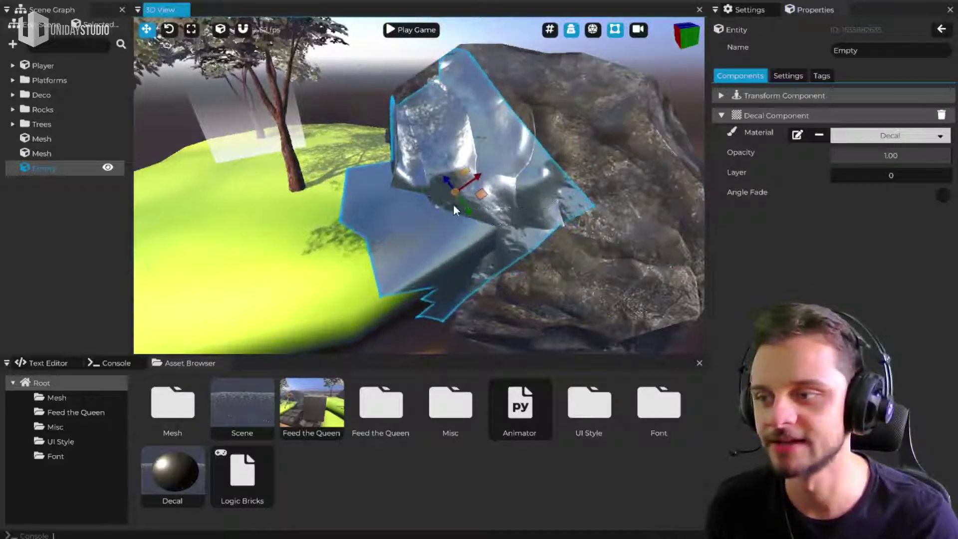
pyautogui.moveTo(453, 205)
pyautogui.mouseDown(button='middle')
pyautogui.moveTo(491, 199)
pyautogui.moveTo(469, 201)
pyautogui.mouseUp(button='middle')
pyautogui.click(627, 219)
pyautogui.moveTo(628, 220); pyautogui.dragTo(426, 223, button='middle')
pyautogui.click(426, 222)
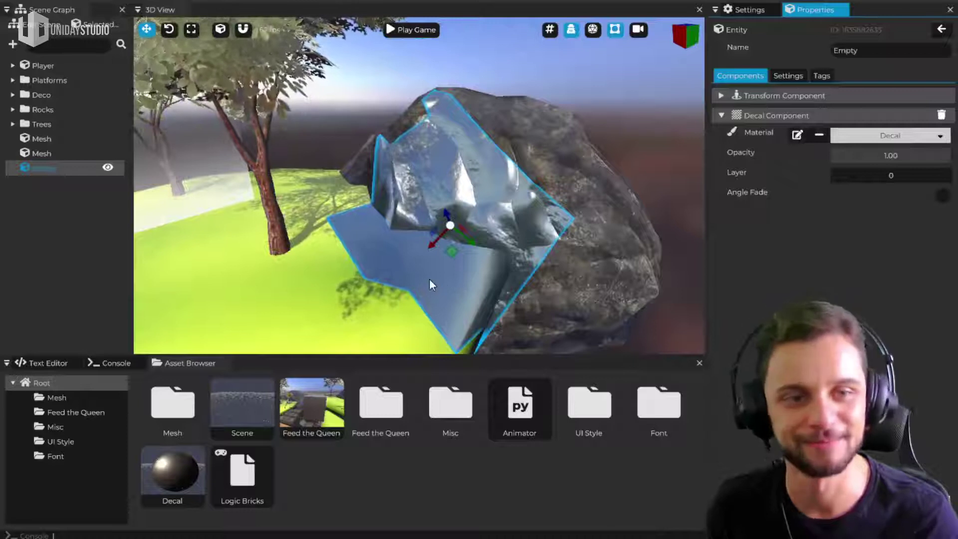
# Step: Edit the decal's material, setting roughness to 1.00 and the following surface value to 0.88, with a red albedo color
pyautogui.click(797, 134)
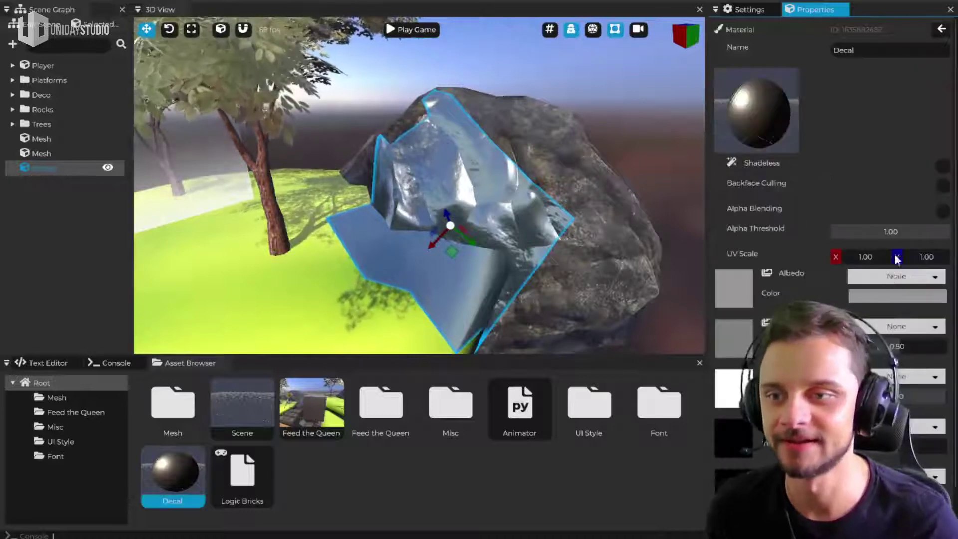
pyautogui.moveTo(900, 347); pyautogui.dragTo(880, 346)
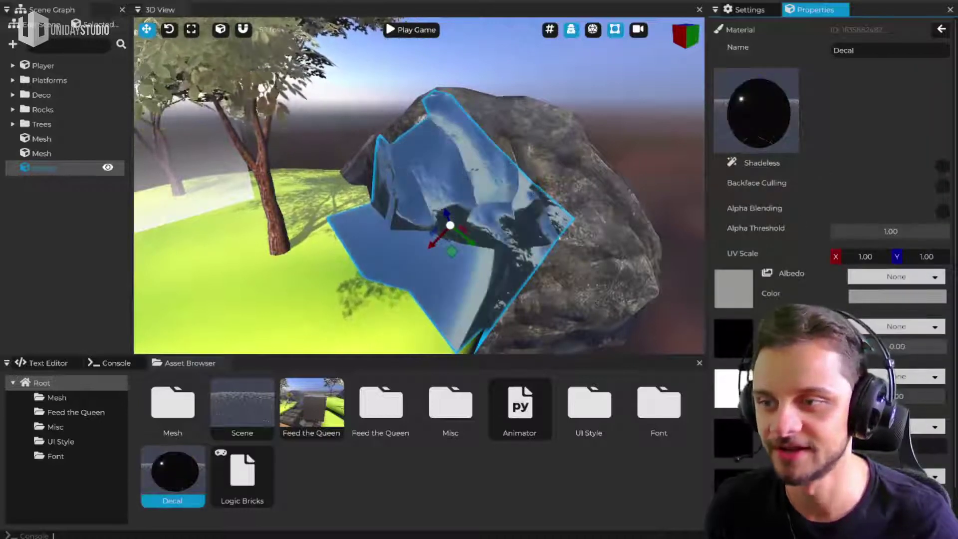
pyautogui.moveTo(434, 199); pyautogui.dragTo(387, 217, button='middle')
pyautogui.moveTo(872, 347); pyautogui.dragTo(948, 346)
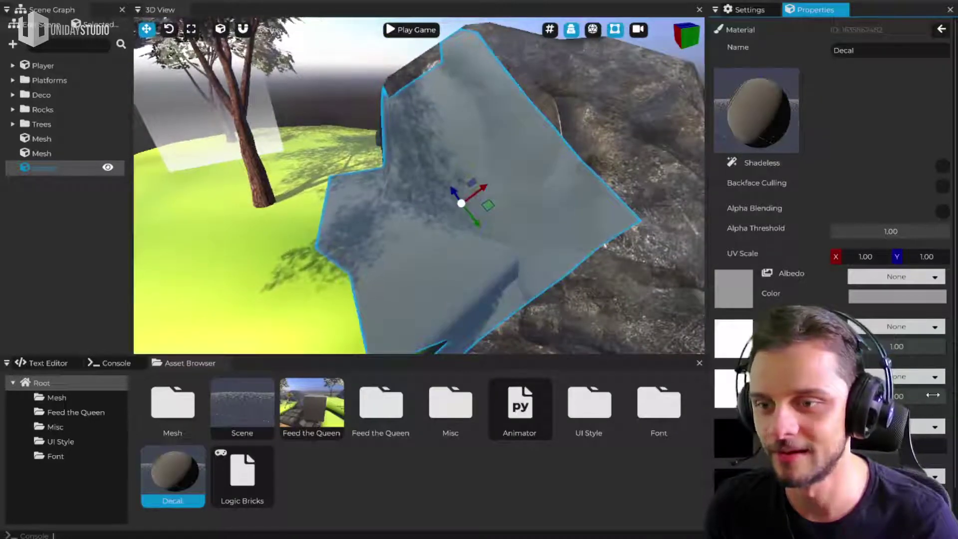
pyautogui.moveTo(932, 395)
pyautogui.mouseDown()
pyautogui.moveTo(880, 397)
pyautogui.moveTo(915, 409)
pyautogui.moveTo(934, 397)
pyautogui.mouseUp()
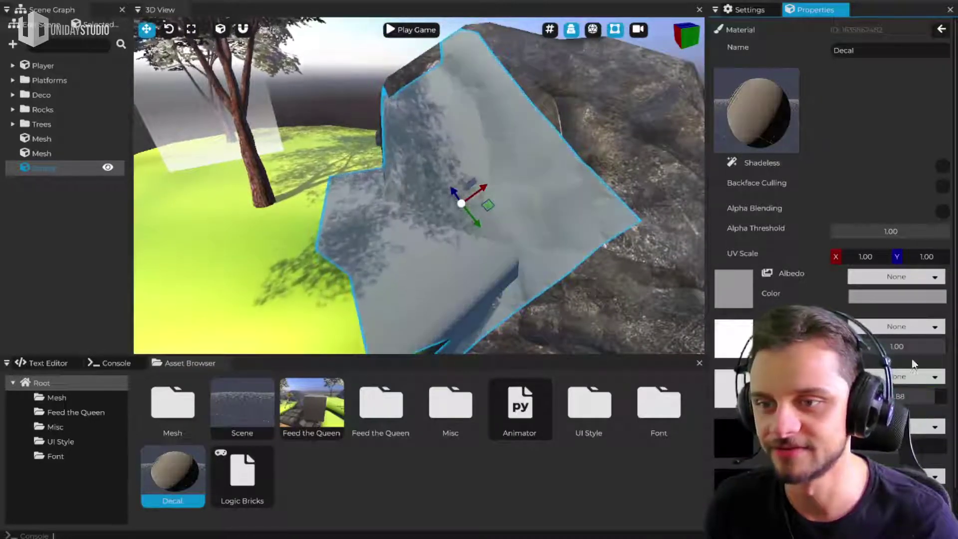
pyautogui.click(865, 307)
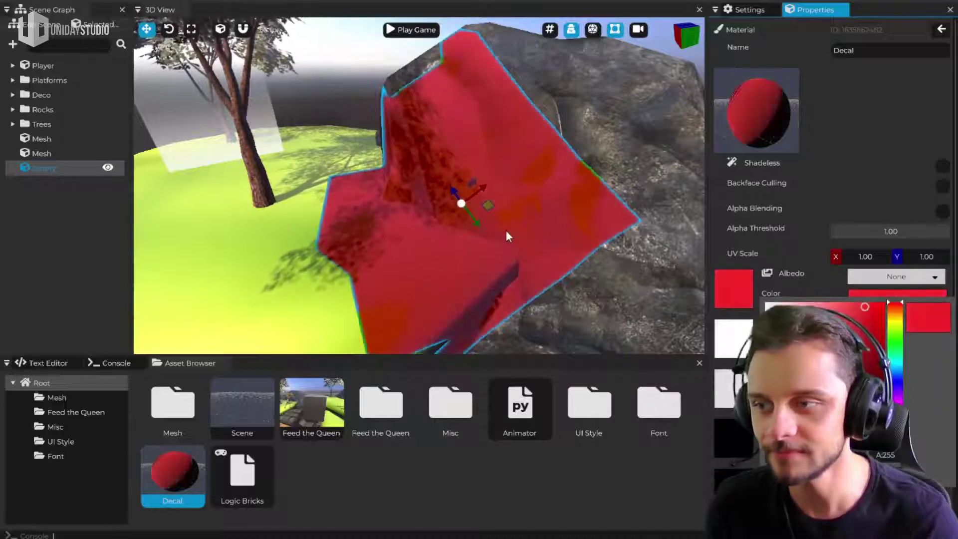
# Step: Select the grass island beside the red decal and then the rock behind the character
pyautogui.moveTo(419, 209); pyautogui.dragTo(459, 175, button='middle')
pyautogui.click(366, 264)
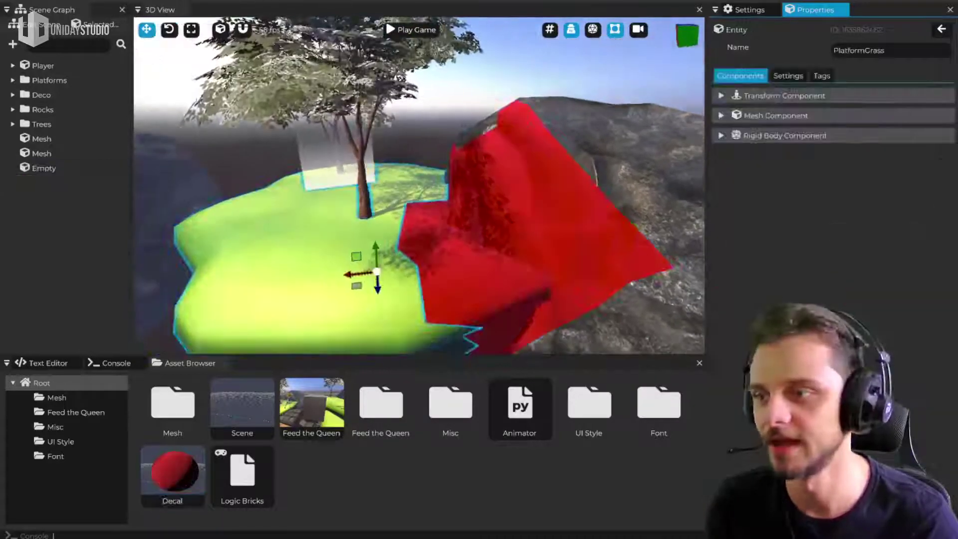
pyautogui.scroll(-3, 369, 265)
pyautogui.scroll(-1, 369, 265)
pyautogui.click(231, 175)
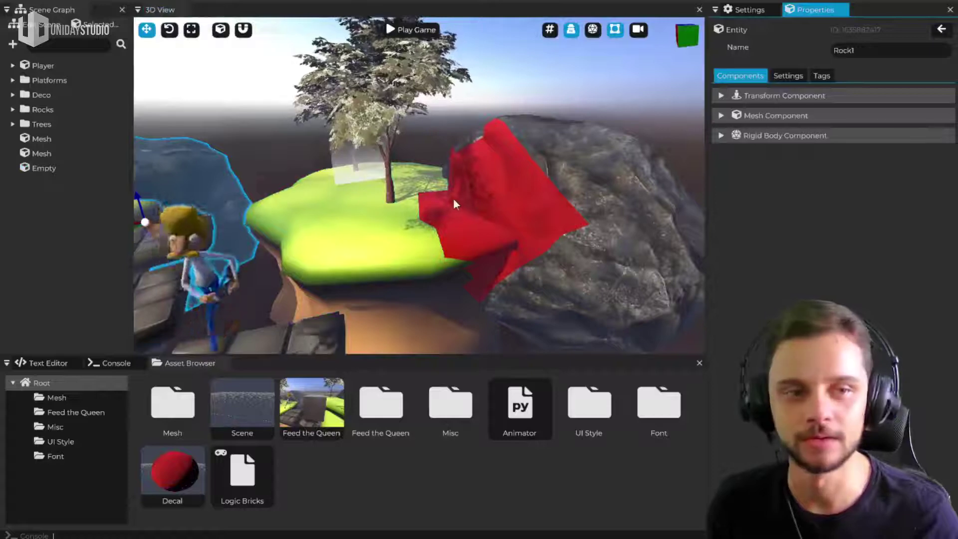
# Step: Fly around the floating islands to survey the level, ending close to the selected rock and the neighbouring stone platform
pyautogui.moveTo(454, 203); pyautogui.dragTo(798, 200, button='middle')
pyautogui.scroll(-4, 419, 200)
pyautogui.moveTo(449, 200); pyautogui.dragTo(424, 219, button='middle')
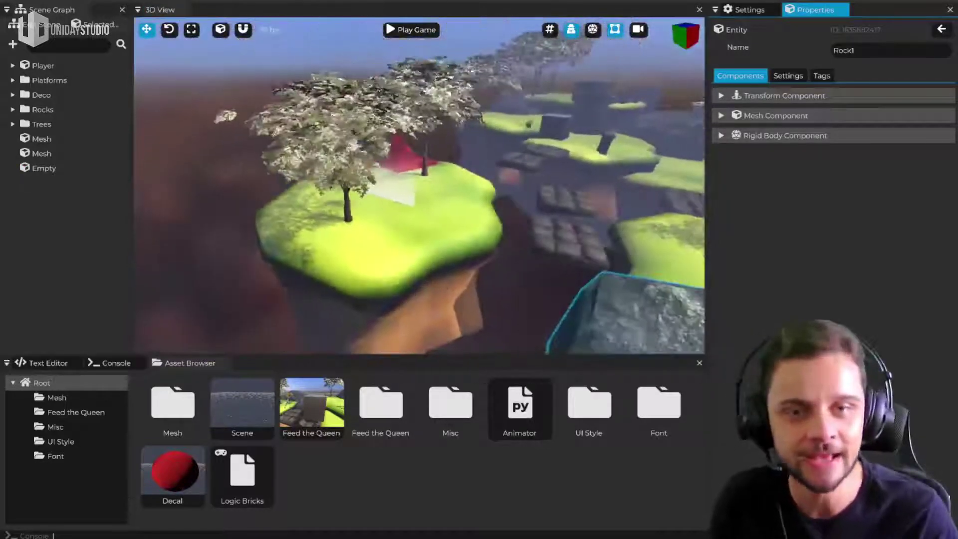
pyautogui.moveTo(419, 200); pyautogui.dragTo(608, 202, button='right')
pyautogui.press('w')
pyautogui.press('w')
pyautogui.press('a')
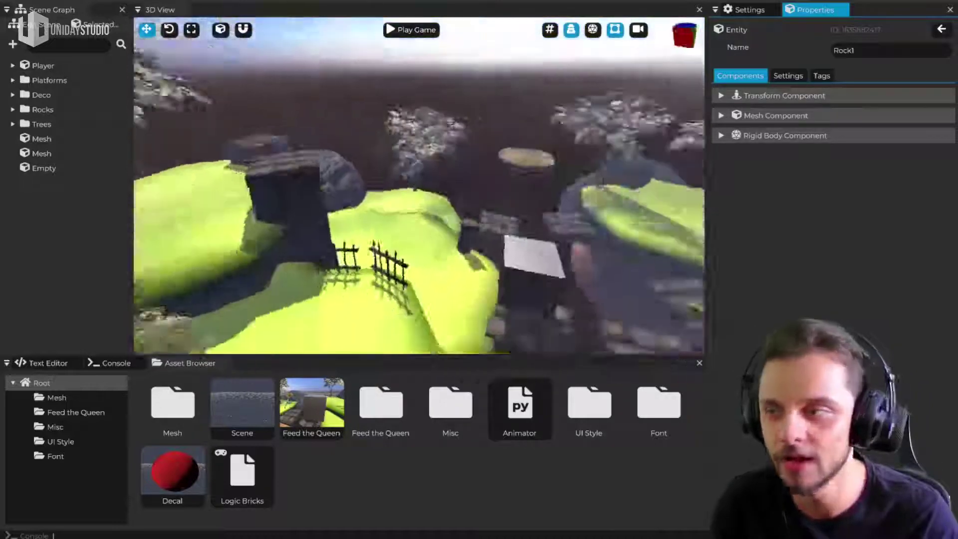
pyautogui.moveTo(484, 202)
pyautogui.mouseDown(button='right')
pyautogui.moveTo(514, 202)
pyautogui.moveTo(487, 197)
pyautogui.mouseUp(button='right')
pyautogui.press('w')
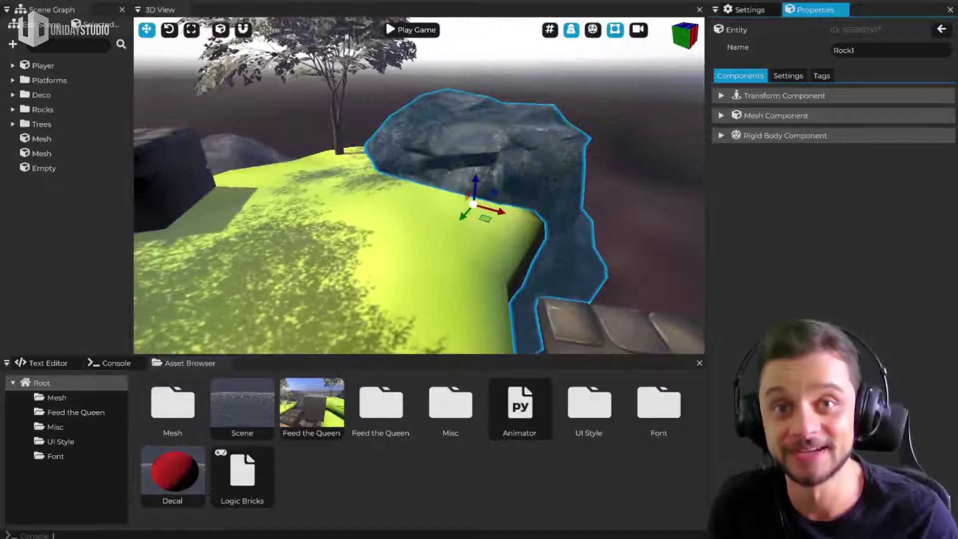
pyautogui.moveTo(486, 197); pyautogui.dragTo(498, 217, button='right')
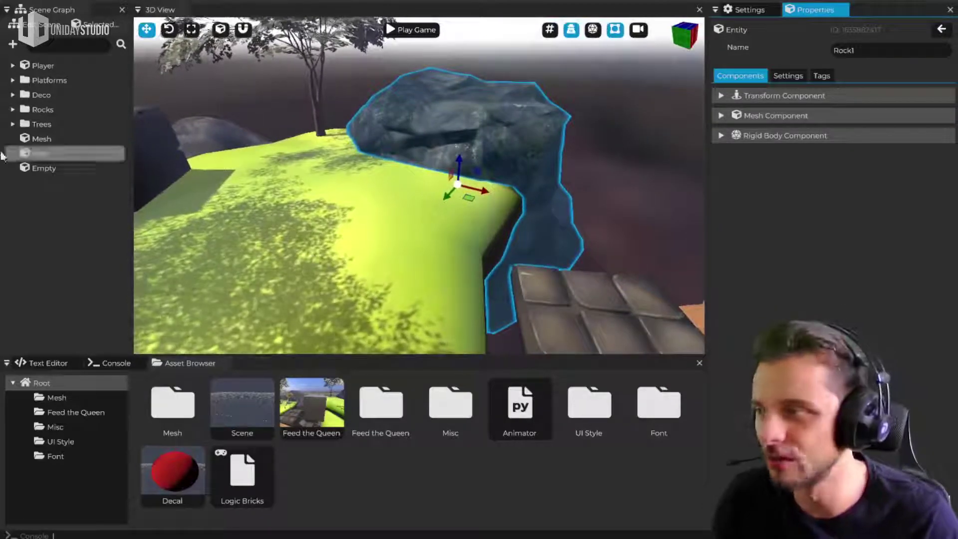
# Step: Look at the context options of the first Mesh entity in the scene hierarchy and dismiss them
pyautogui.rightClick(43, 139)
pyautogui.click(29, 138)
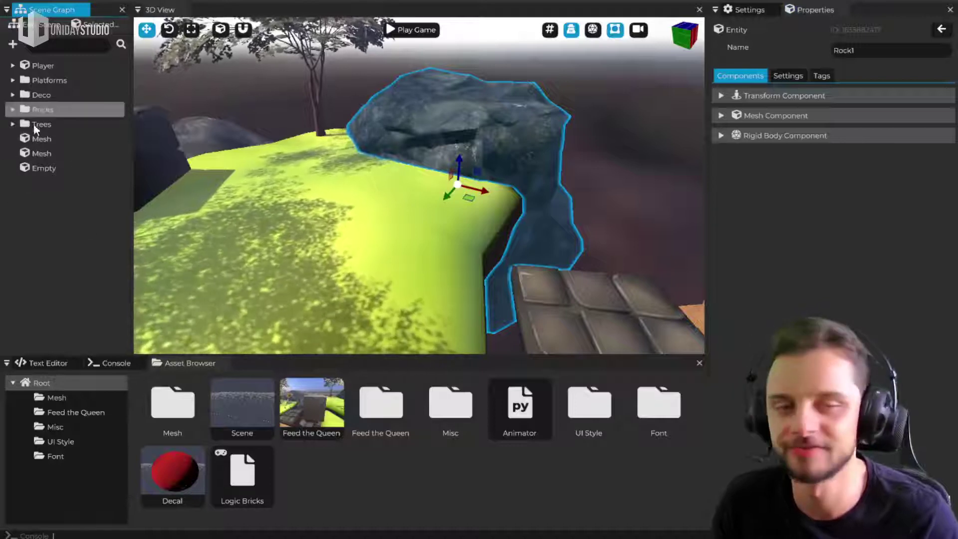
pyautogui.moveTo(34, 129); pyautogui.dragTo(40, 185)
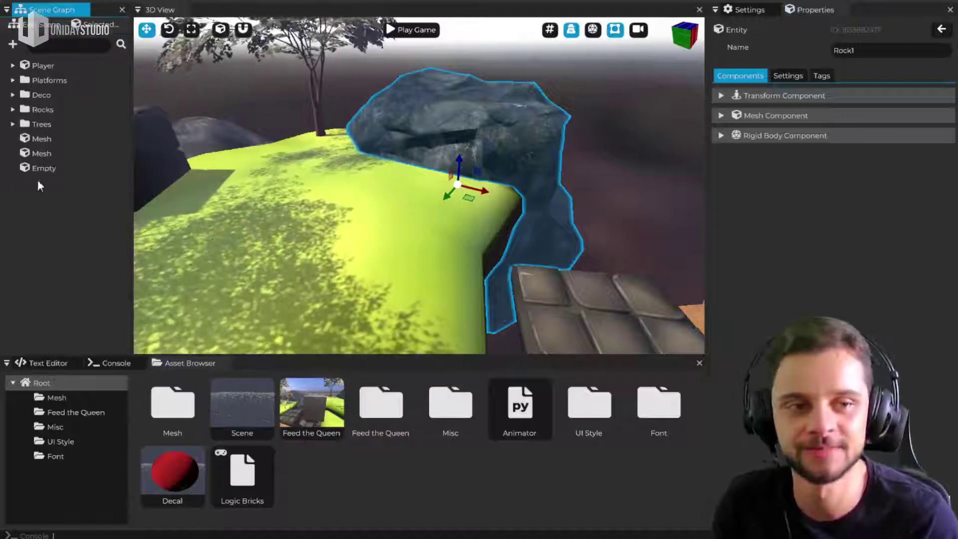
# Step: View the context options of the Feed the Queen scene, the UI Style folder and the Animator script without choosing any
pyautogui.rightClick(317, 402)
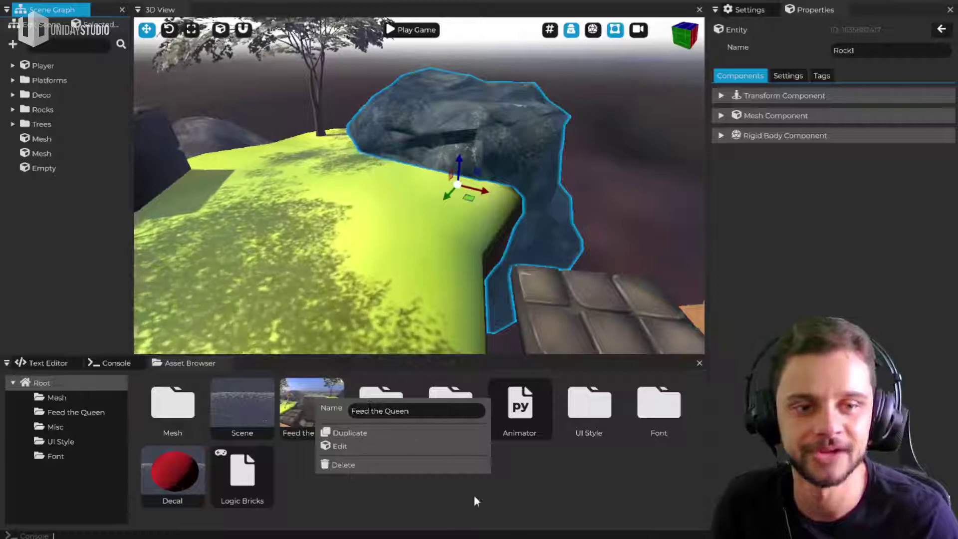
pyautogui.rightClick(580, 405)
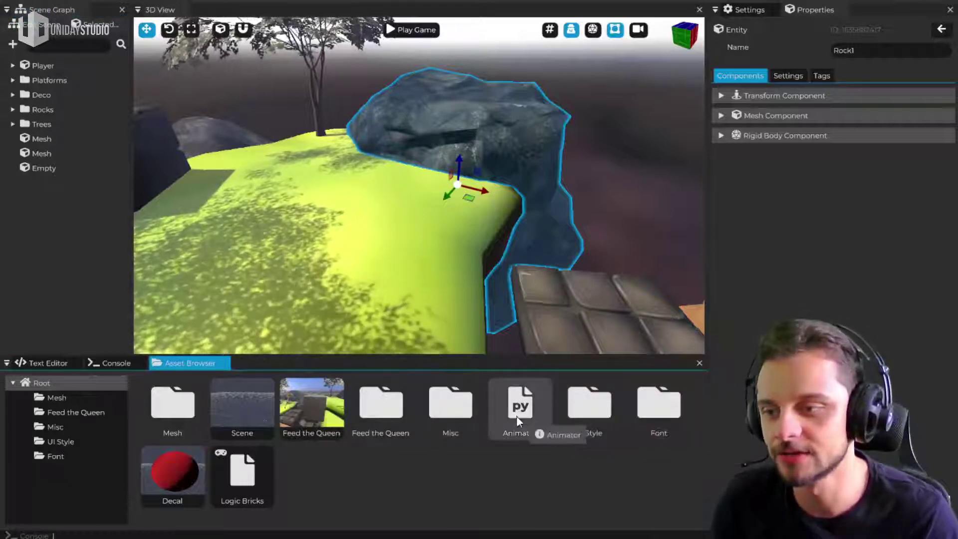
pyautogui.rightClick(524, 398)
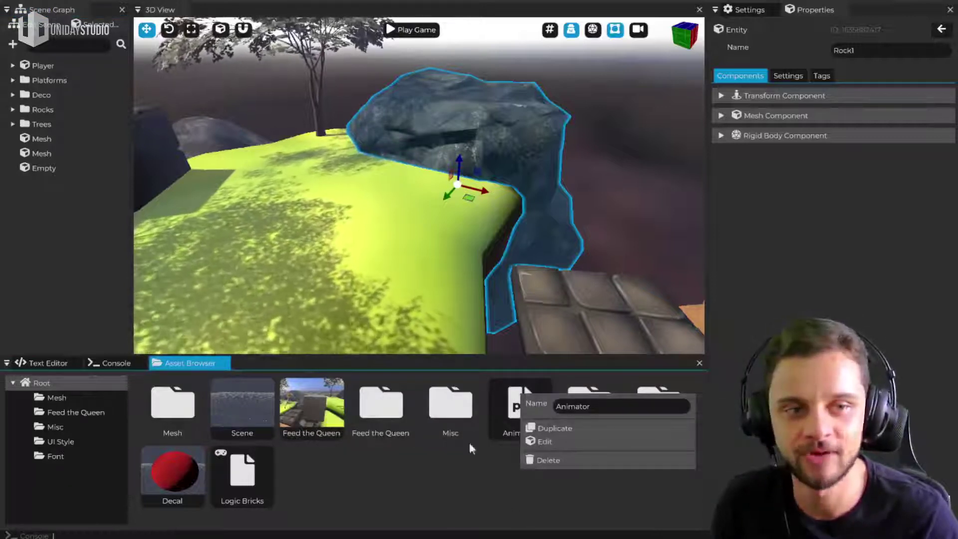
pyautogui.click(486, 510)
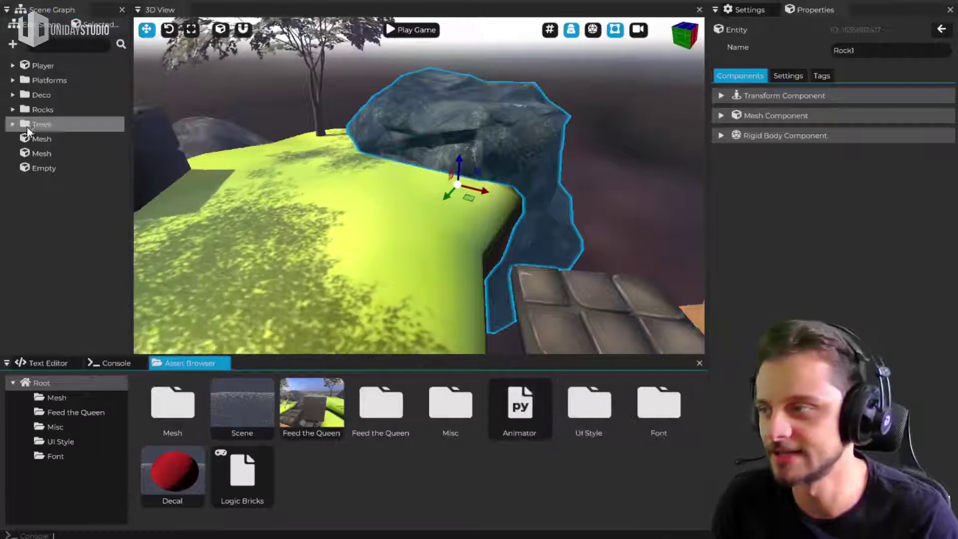
# Step: Check the available New Entity types in the scene hierarchy without adding one, and select the first Mesh entity
pyautogui.rightClick(48, 132)
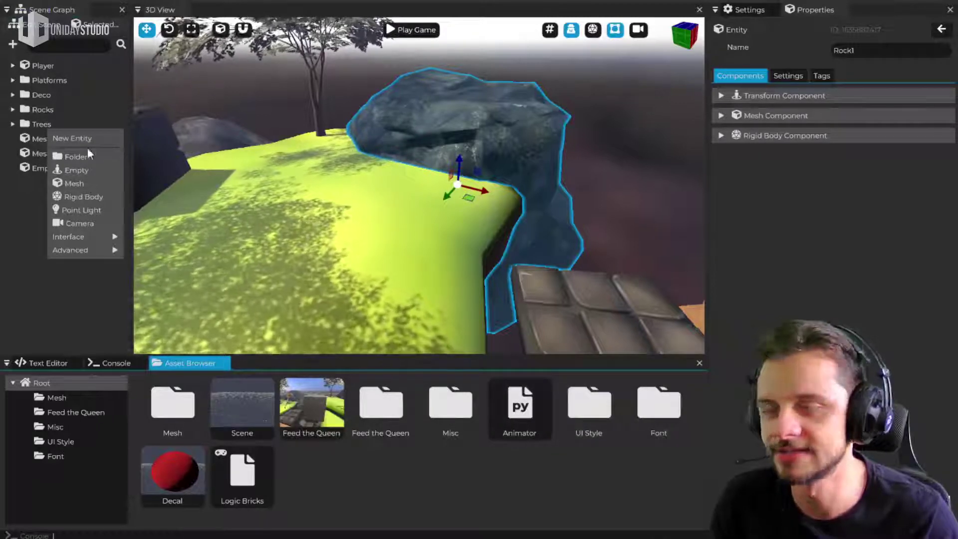
pyautogui.click(1, 226)
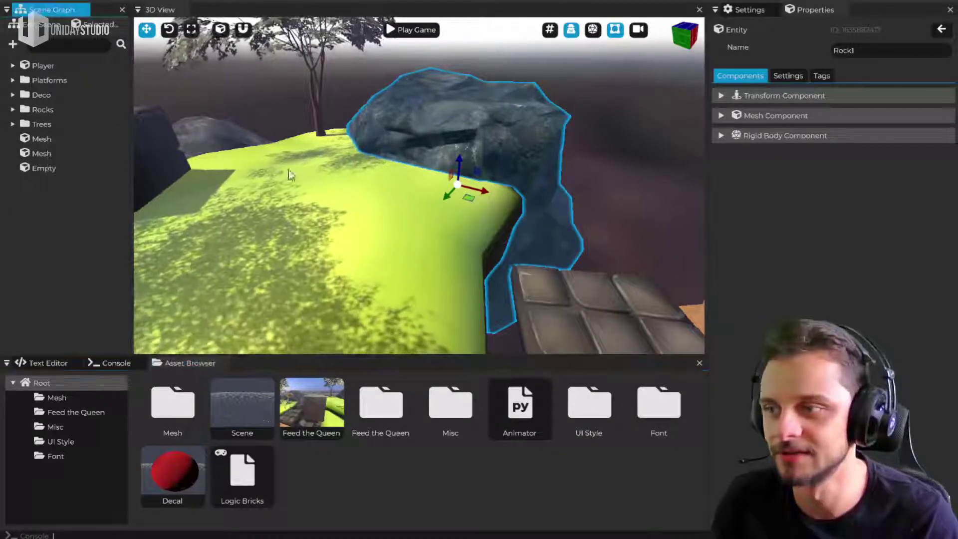
pyautogui.click(33, 139)
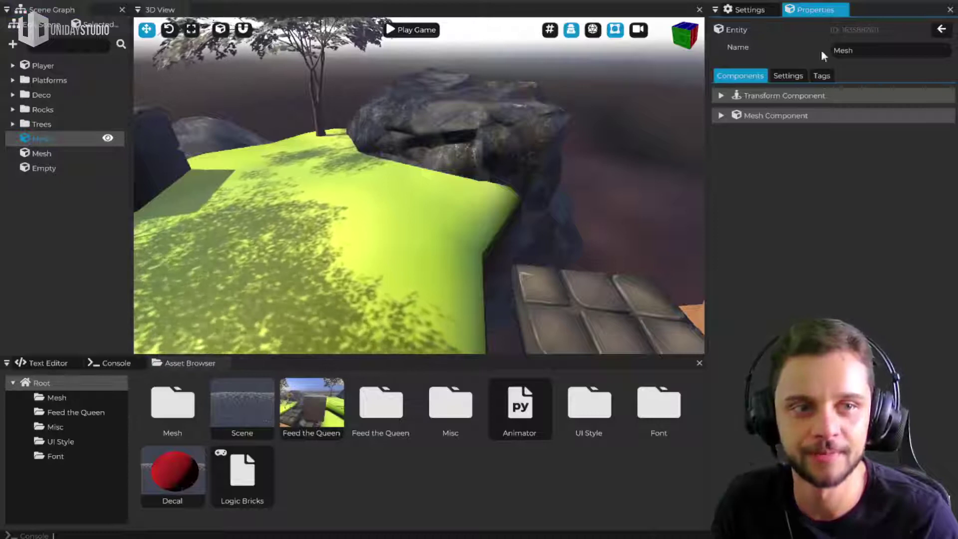
# Step: Fly across the floating islands to the large cube on the stone platform and select it
pyautogui.press('s')
pyautogui.moveTo(567, 222); pyautogui.dragTo(394, 189, button='right')
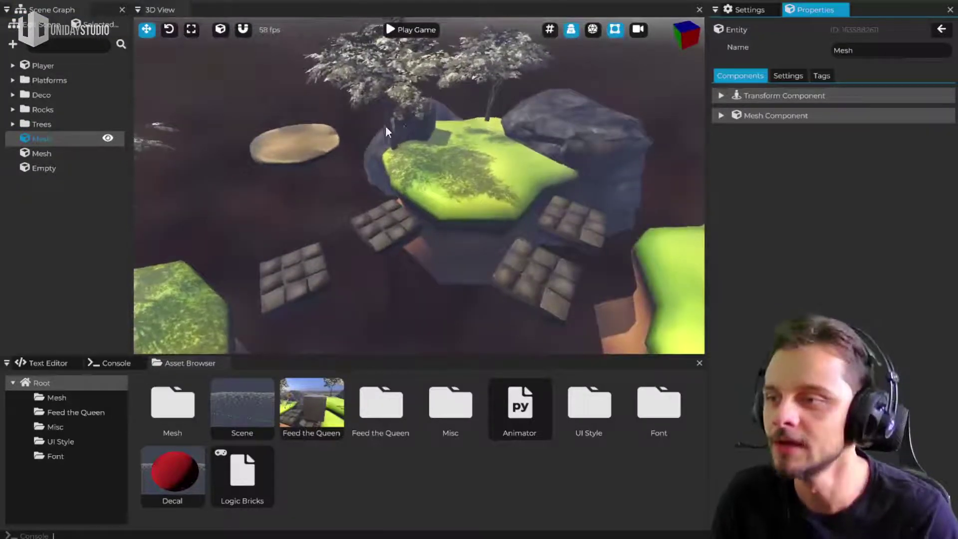
pyautogui.click(394, 135)
pyautogui.moveTo(480, 191); pyautogui.dragTo(609, 187, button='right')
pyautogui.press('w')
pyautogui.moveTo(419, 186)
pyautogui.mouseDown(button='right')
pyautogui.moveTo(499, 160)
pyautogui.moveTo(415, 187)
pyautogui.mouseUp(button='right')
pyautogui.press('w')
pyautogui.click(405, 192)
pyautogui.press('w')
pyautogui.moveTo(505, 217); pyautogui.dragTo(419, 178, button='right')
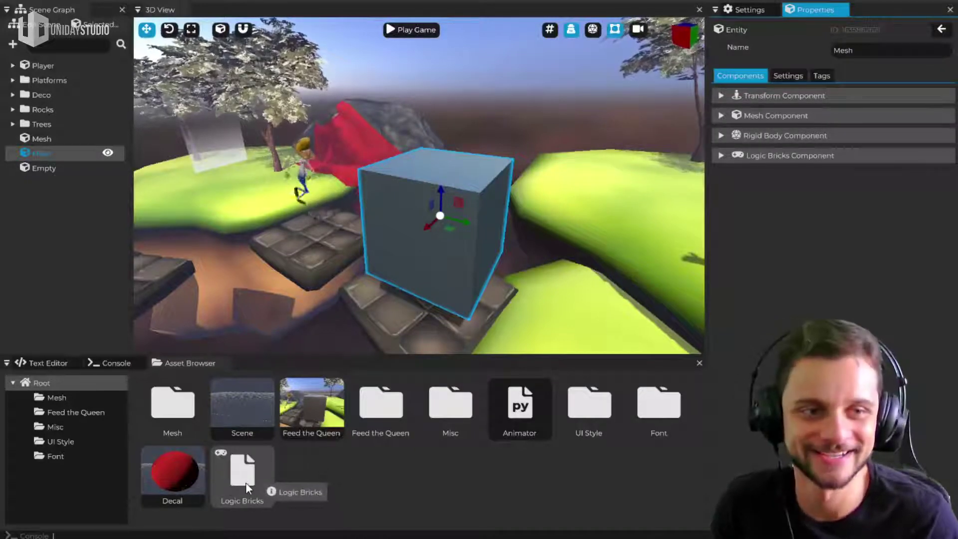
# Step: Delete the Logic Bricks asset from the project root and remove the Logic Bricks component from the cube's Mesh entity
pyautogui.rightClick(256, 474)
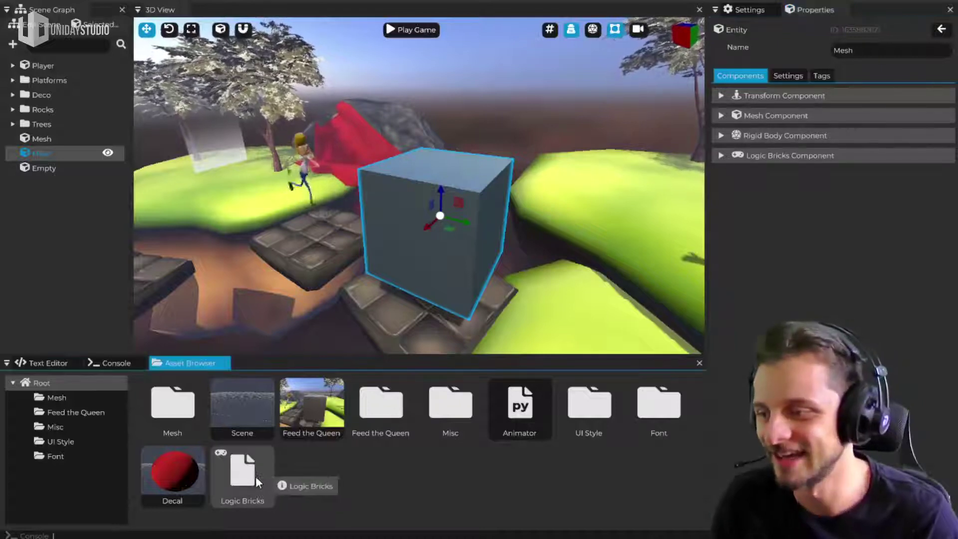
pyautogui.click(283, 533)
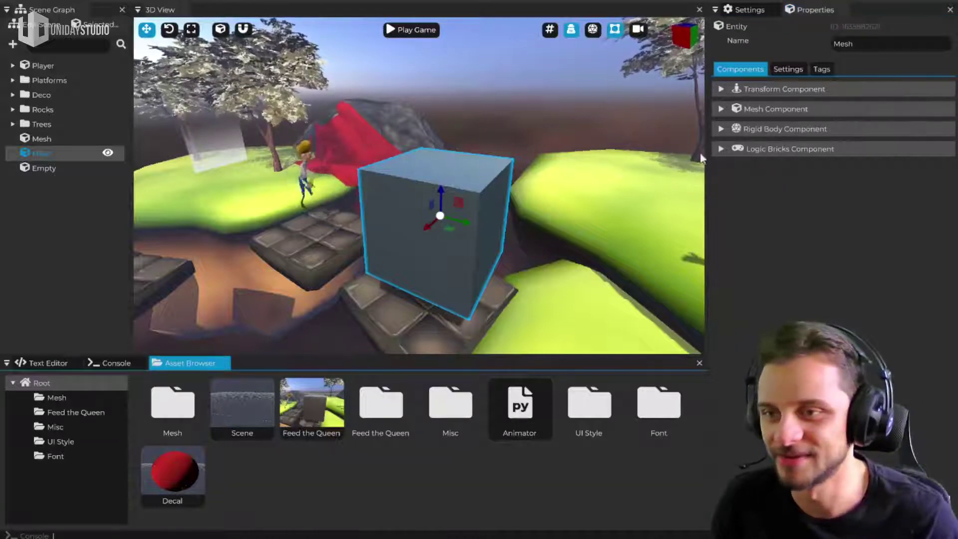
pyautogui.click(771, 149)
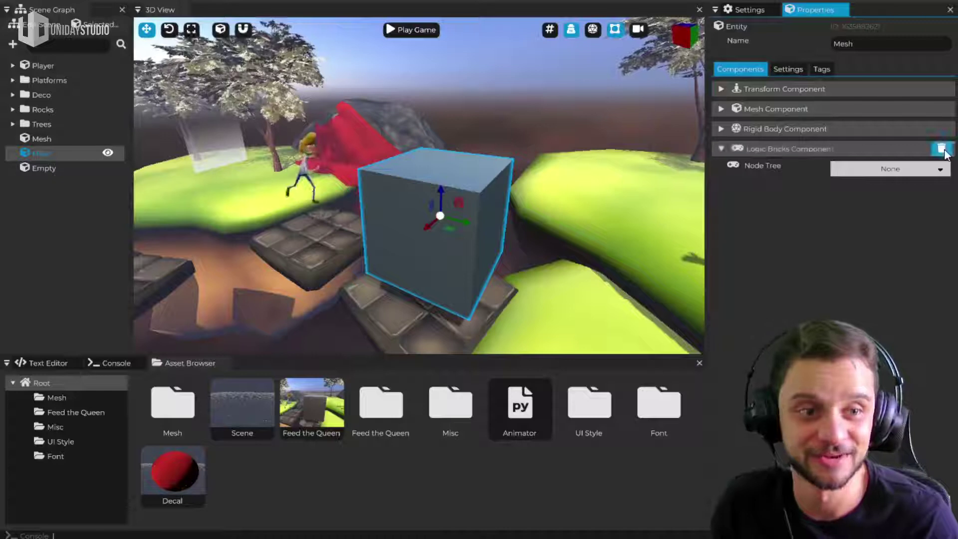
pyautogui.click(942, 147)
# Step: Create a new Logic Bricks asset in the project's root folder
pyautogui.rightClick(362, 490)
pyautogui.moveTo(421, 469)
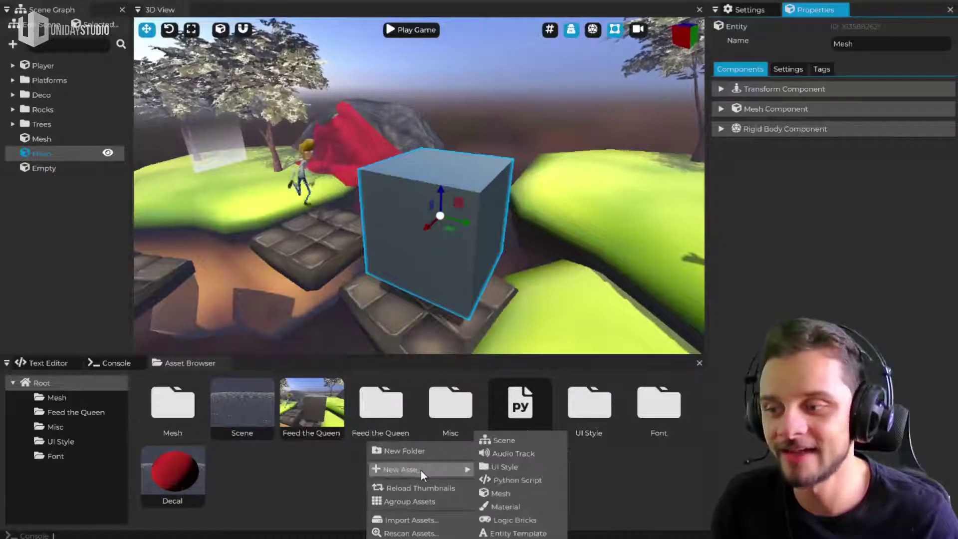
pyautogui.click(533, 519)
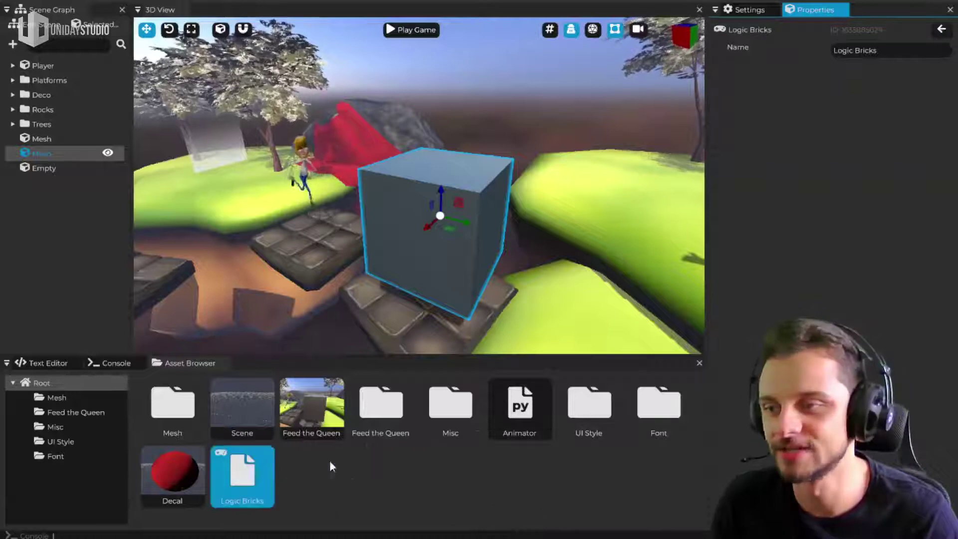
# Step: Add a Logic Bricks component to the cube's Mesh entity and assign the Logic Bricks asset as its node tree
pyautogui.click(941, 29)
pyautogui.rightClick(797, 185)
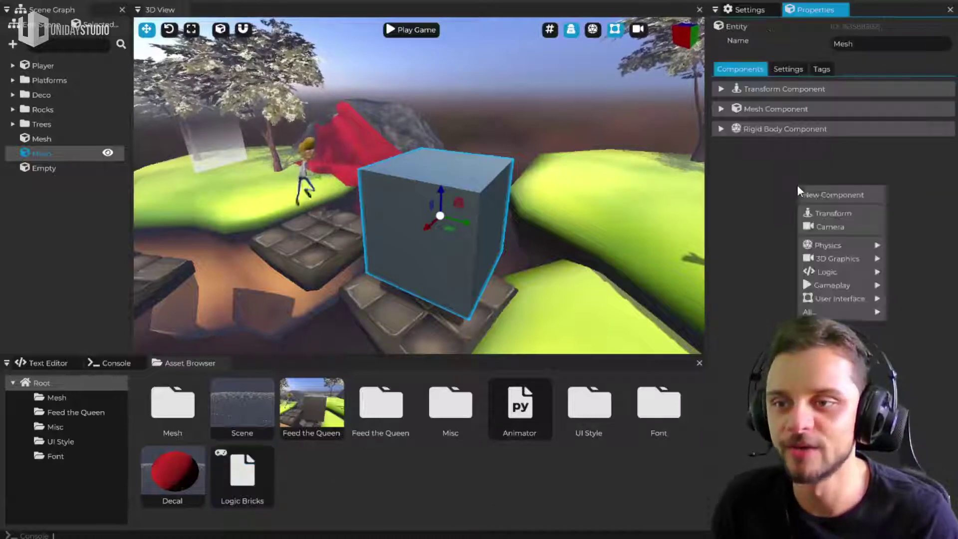
pyautogui.moveTo(844, 298)
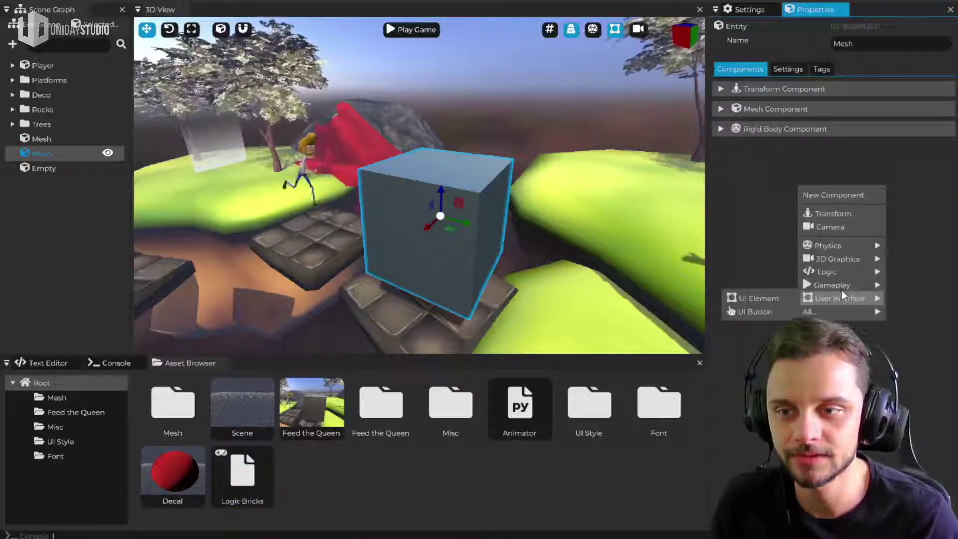
pyautogui.moveTo(827, 274)
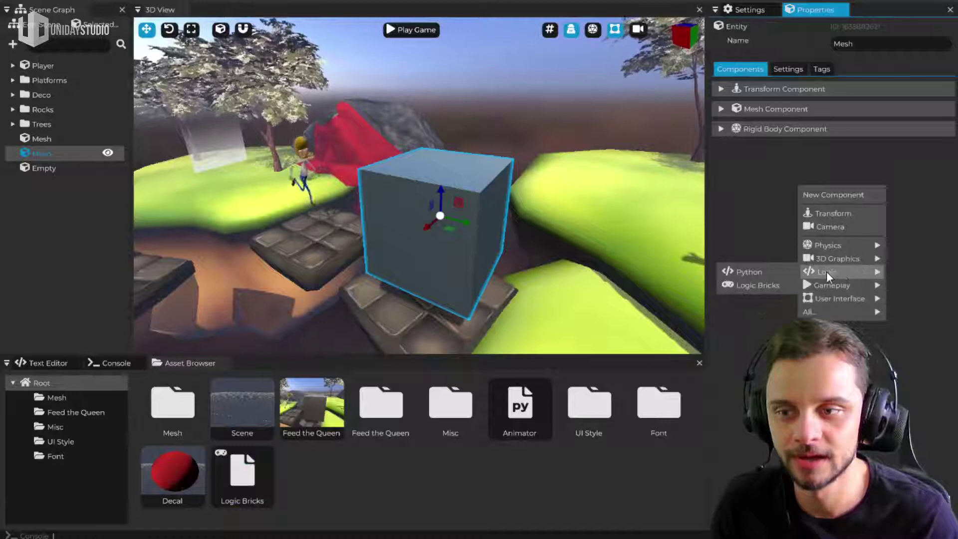
pyautogui.click(760, 285)
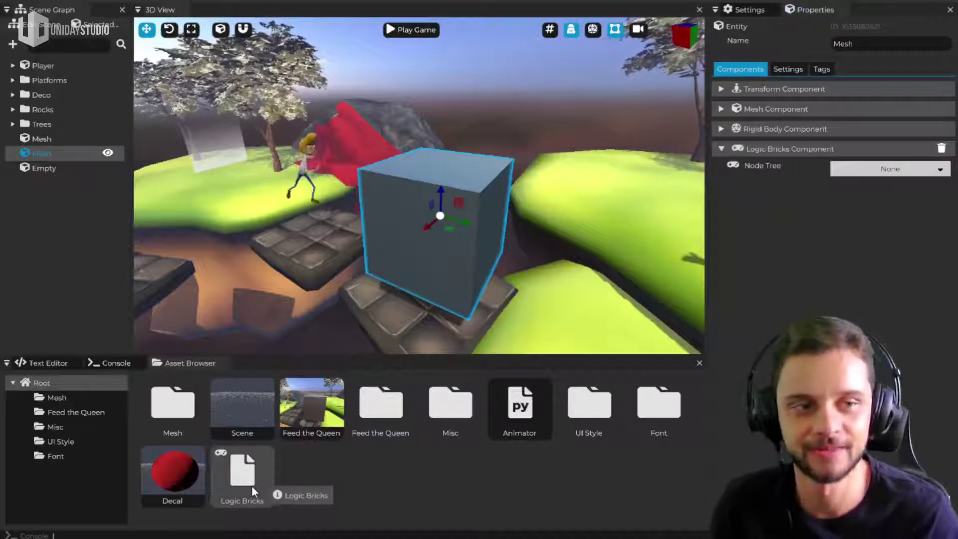
pyautogui.moveTo(251, 486); pyautogui.dragTo(893, 166)
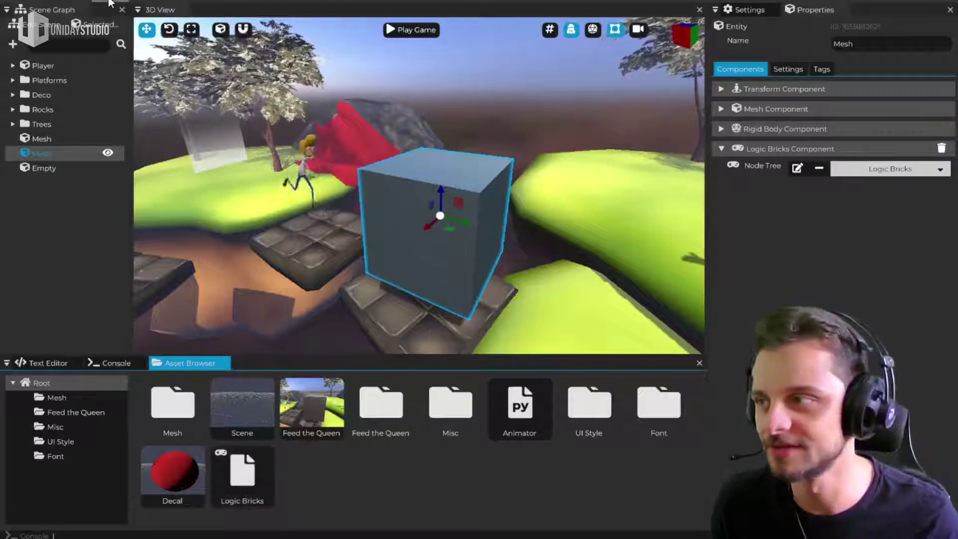
# Step: View the Editor.exe system console window and the editor's built-in Console, and return to the asset browser with the system console hidden
pyautogui.click(136, 15)
pyautogui.moveTo(359, 106); pyautogui.dragTo(725, 186)
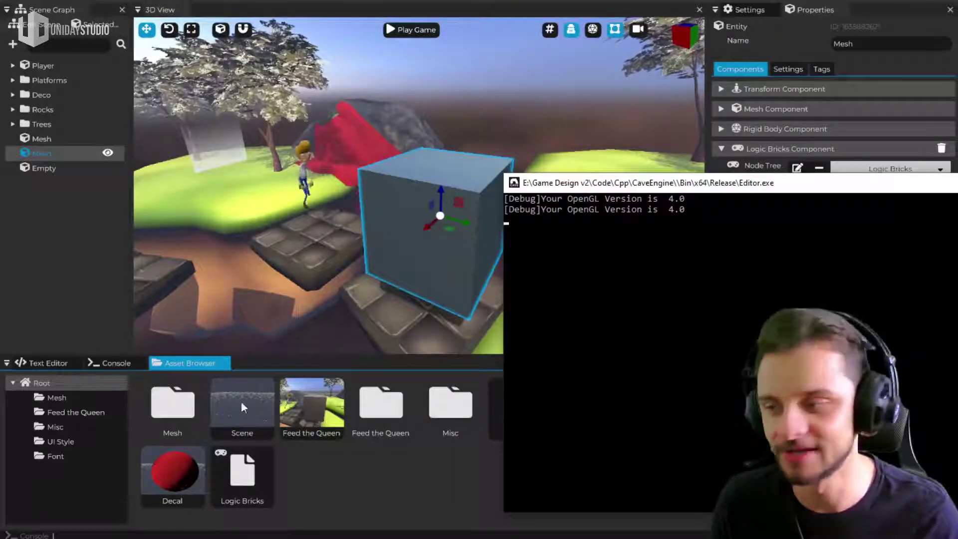
pyautogui.click(305, 444)
pyautogui.click(124, 361)
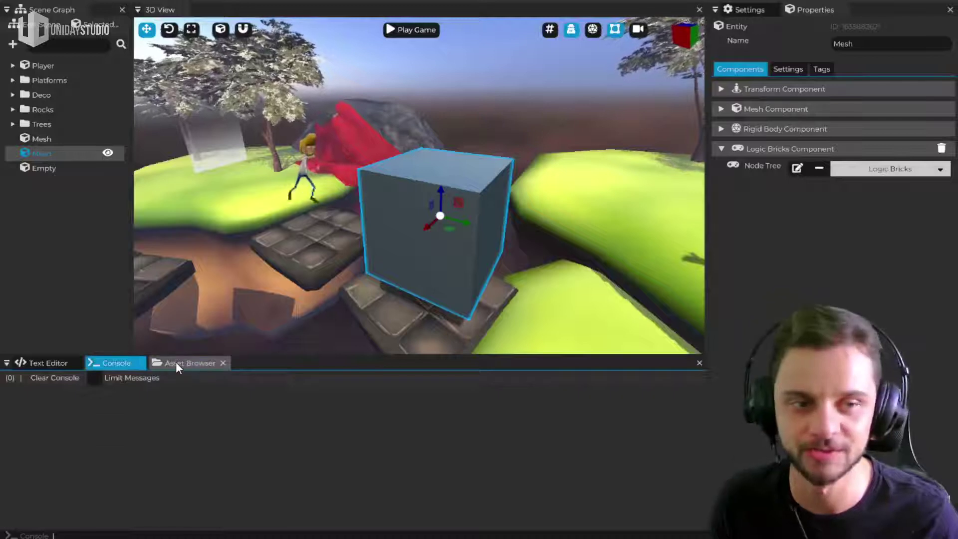
pyautogui.click(175, 361)
pyautogui.hotkey('alt', 'Tab')
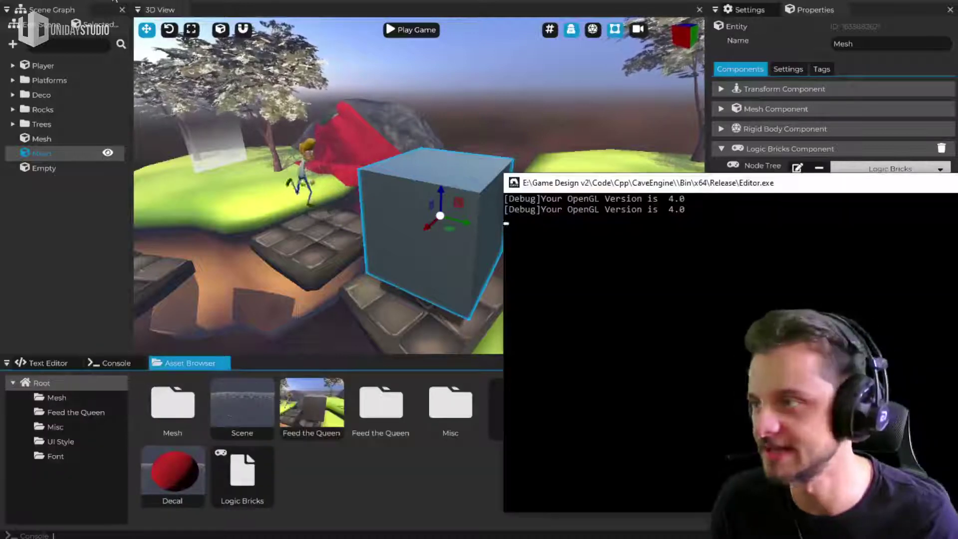
pyautogui.click(115, 1)
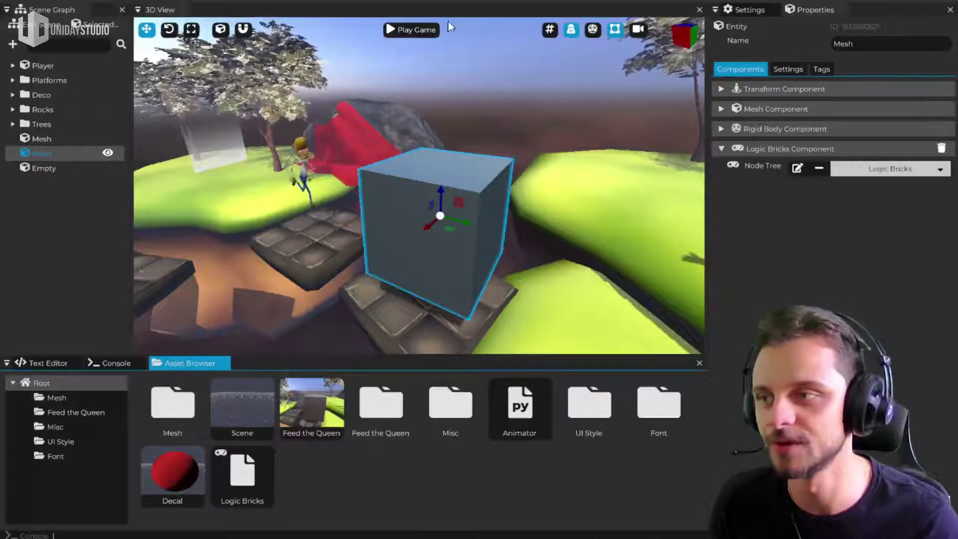
# Step: Play the game, run and jump the character around the islands, and stop the game
pyautogui.click(424, 31)
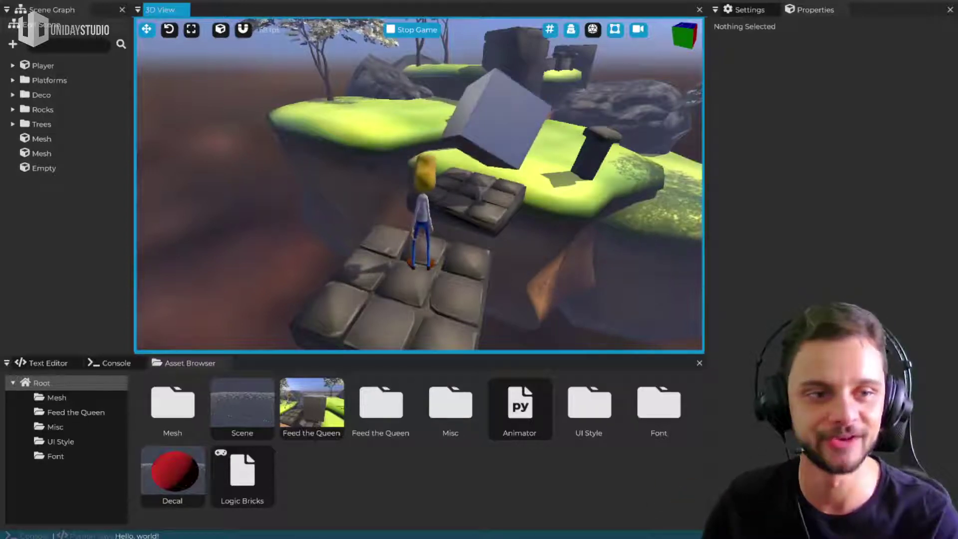
pyautogui.press('w')
pyautogui.press('space')
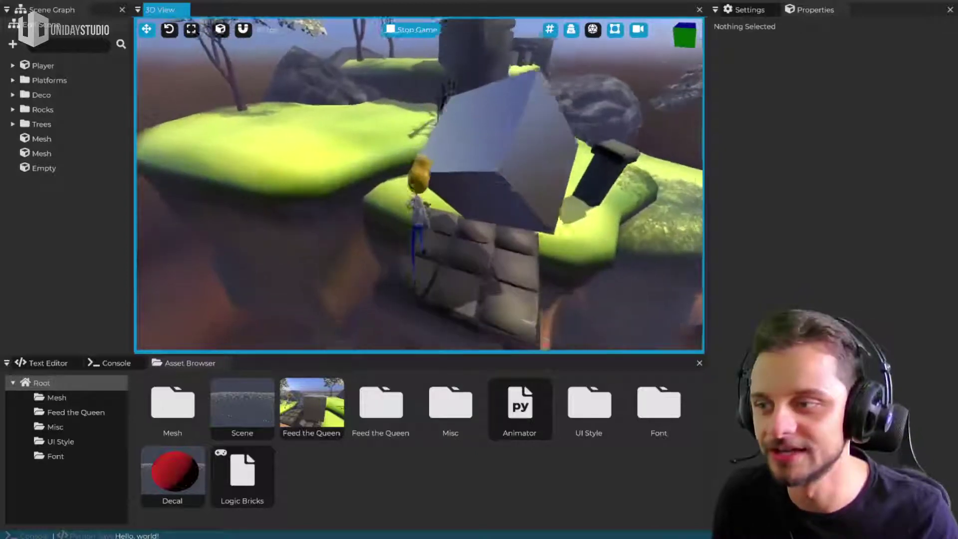
pyautogui.press('w')
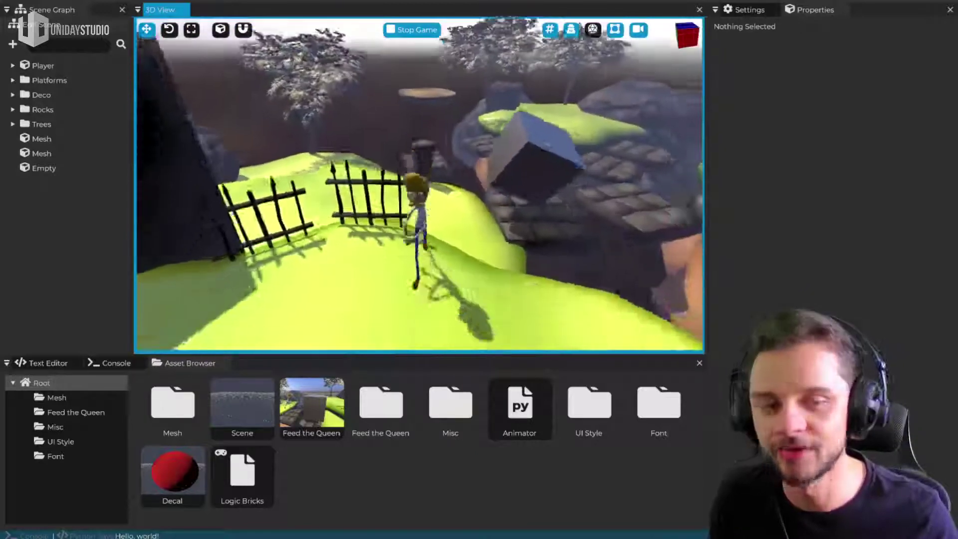
pyautogui.press('w')
pyautogui.press('space')
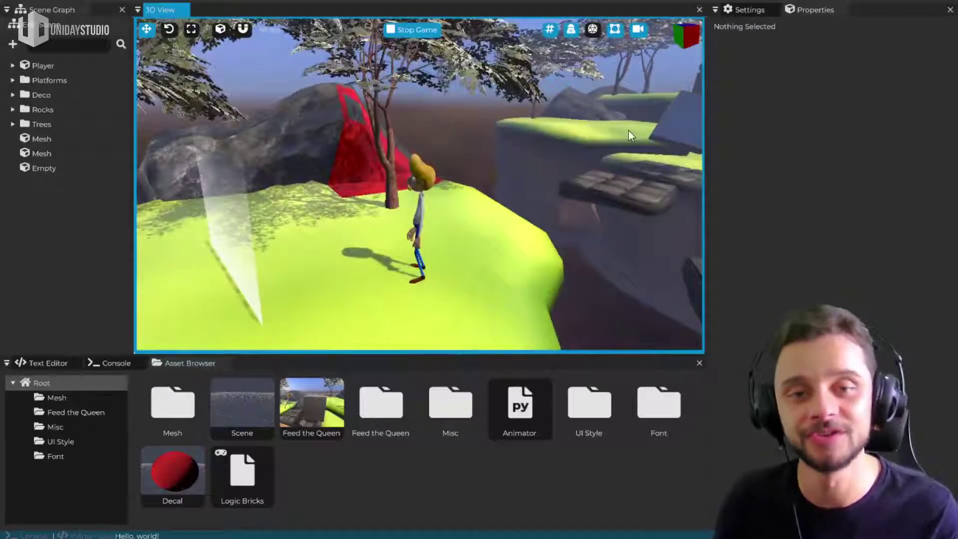
pyautogui.press('Escape')
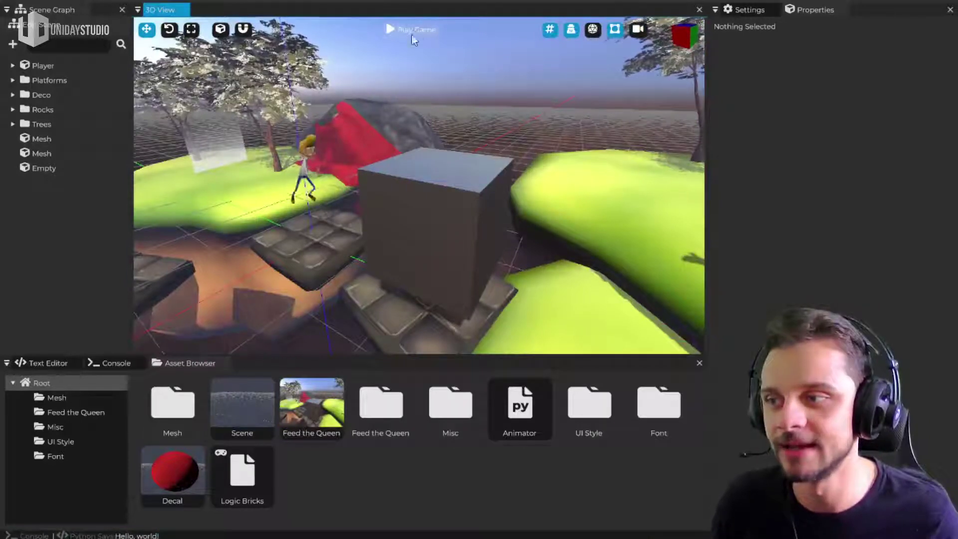